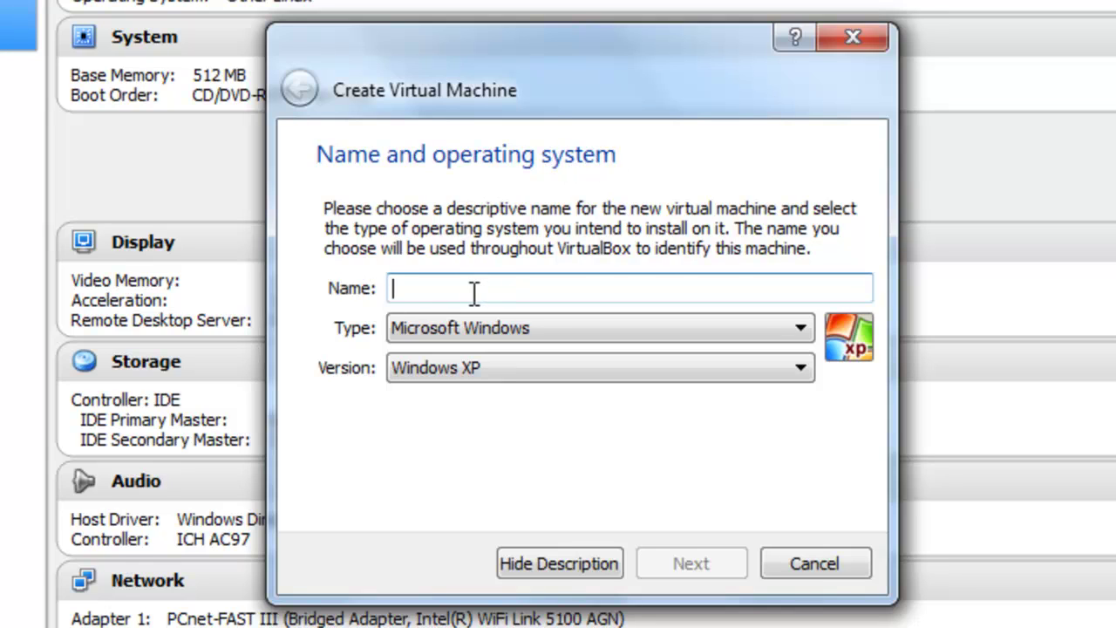
Name the new machine Mikrotik, with type Linux and version Other Linux.
type("Mikr")
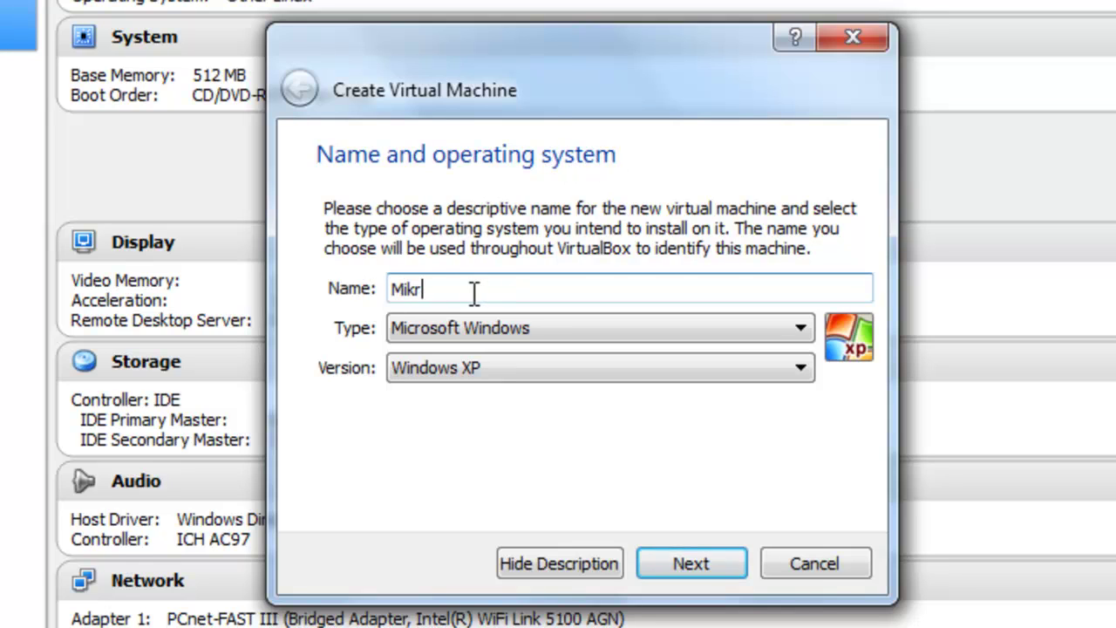
type("otik")
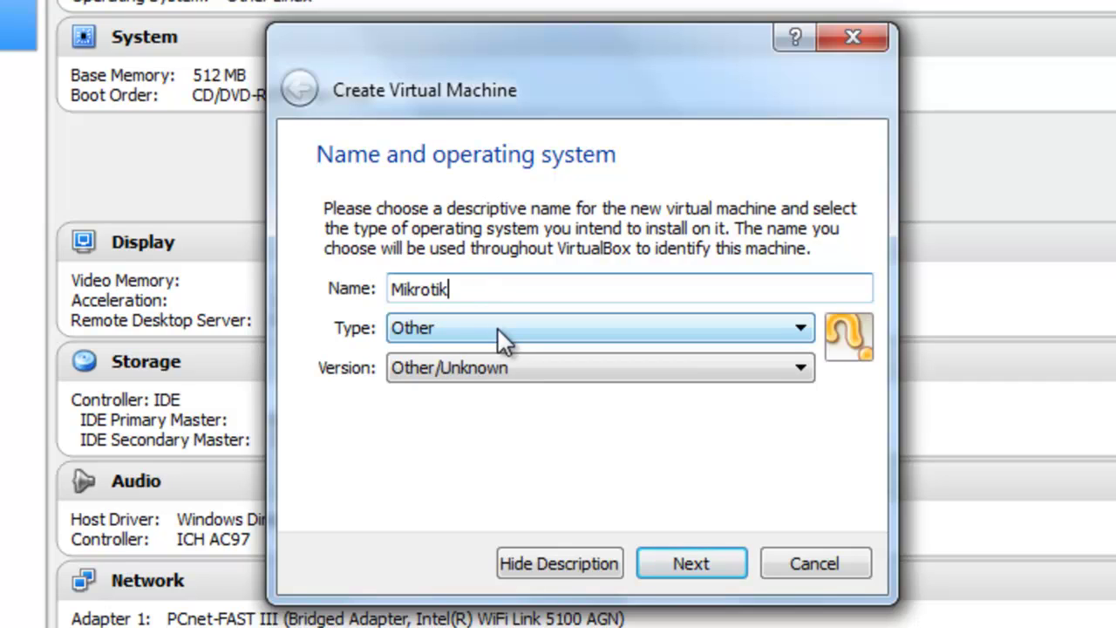
left_click(499, 330)
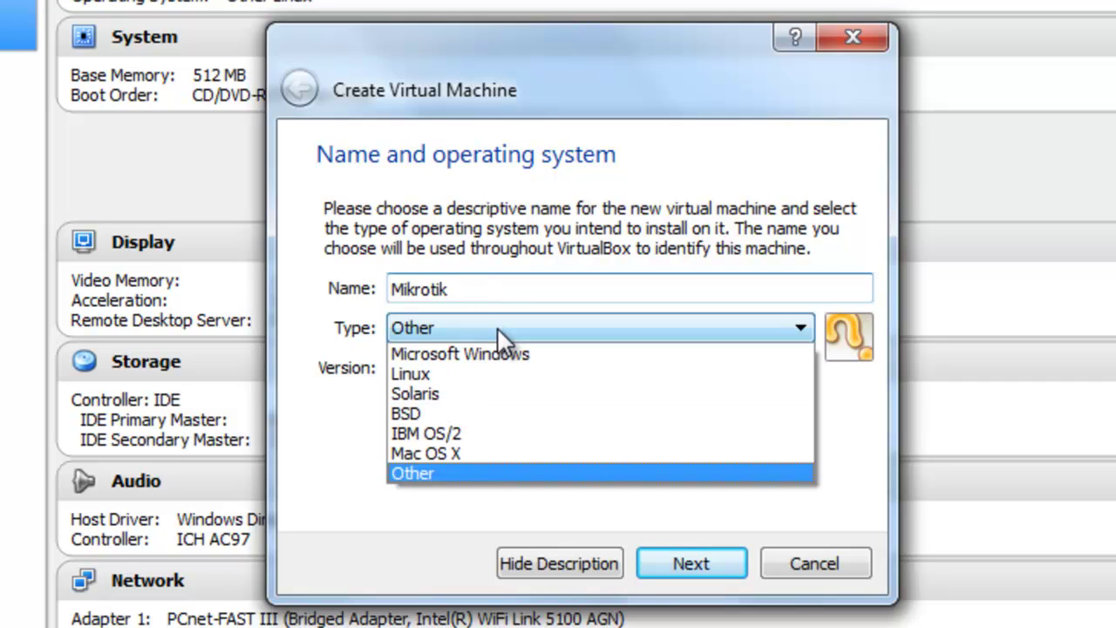
left_click(465, 364)
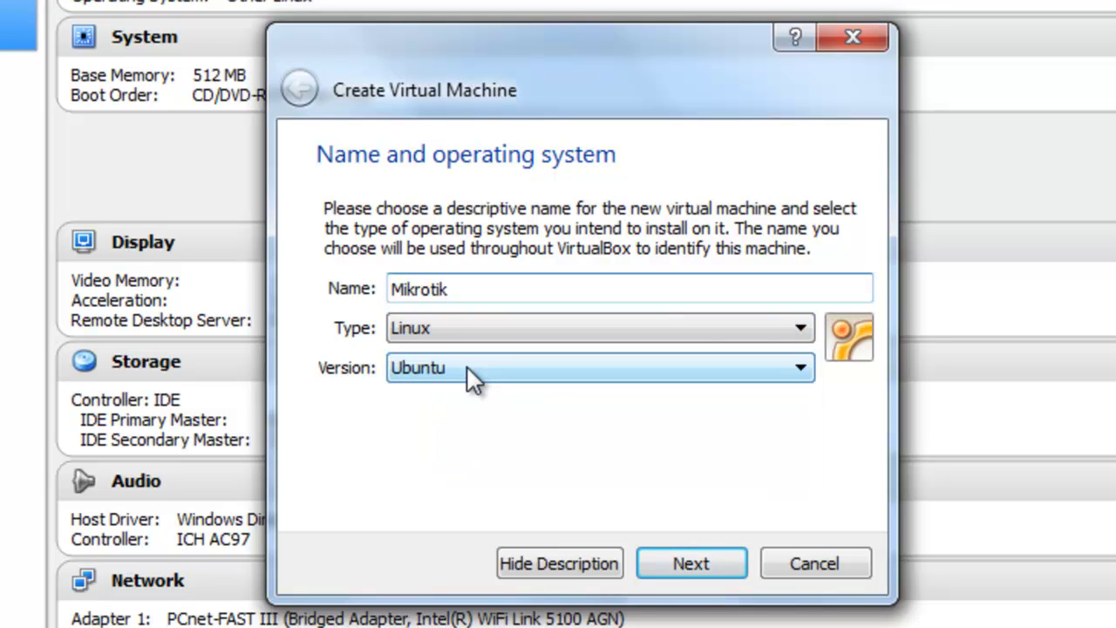
left_click(467, 367)
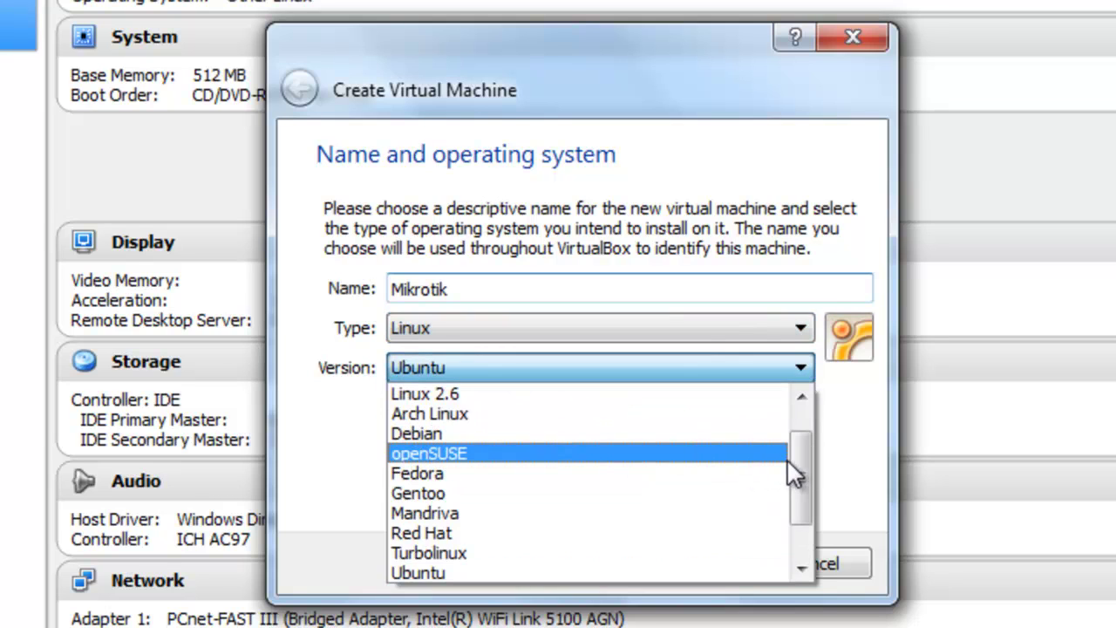
left_click_drag(794, 459, 804, 500)
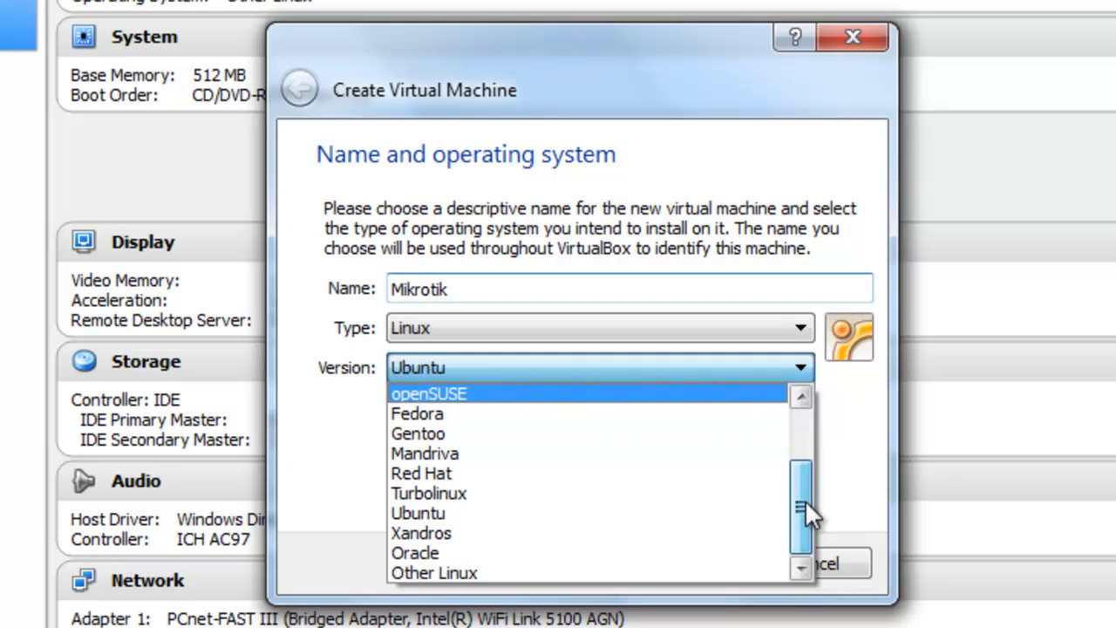
left_click(517, 573)
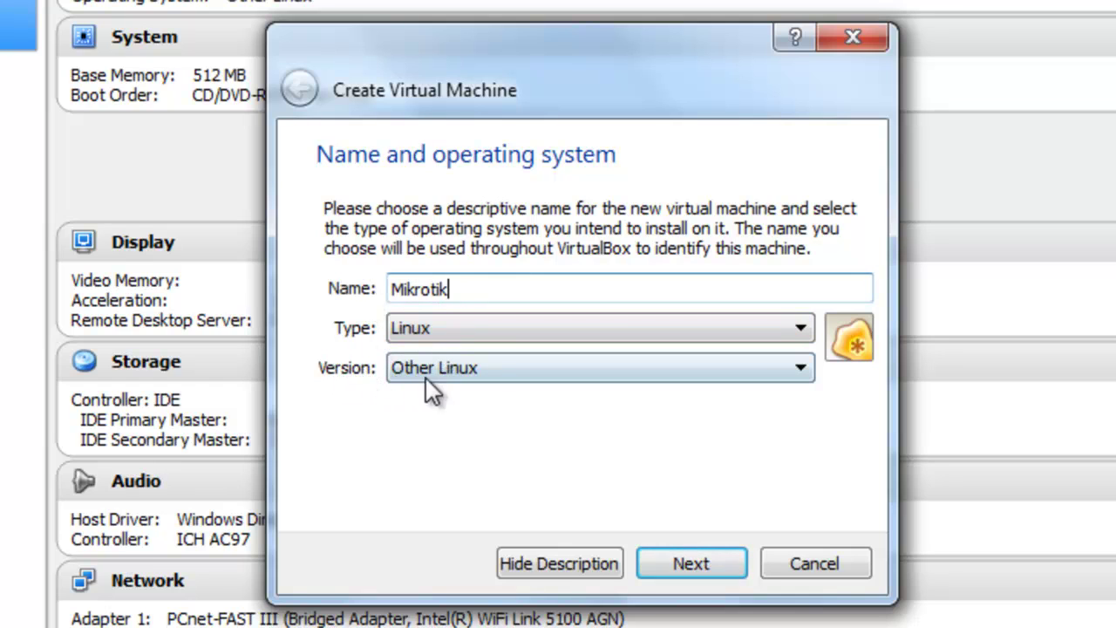
Allocate 512 MB of memory to the Mikrotik machine and continue to the hard drive page.
left_click(687, 564)
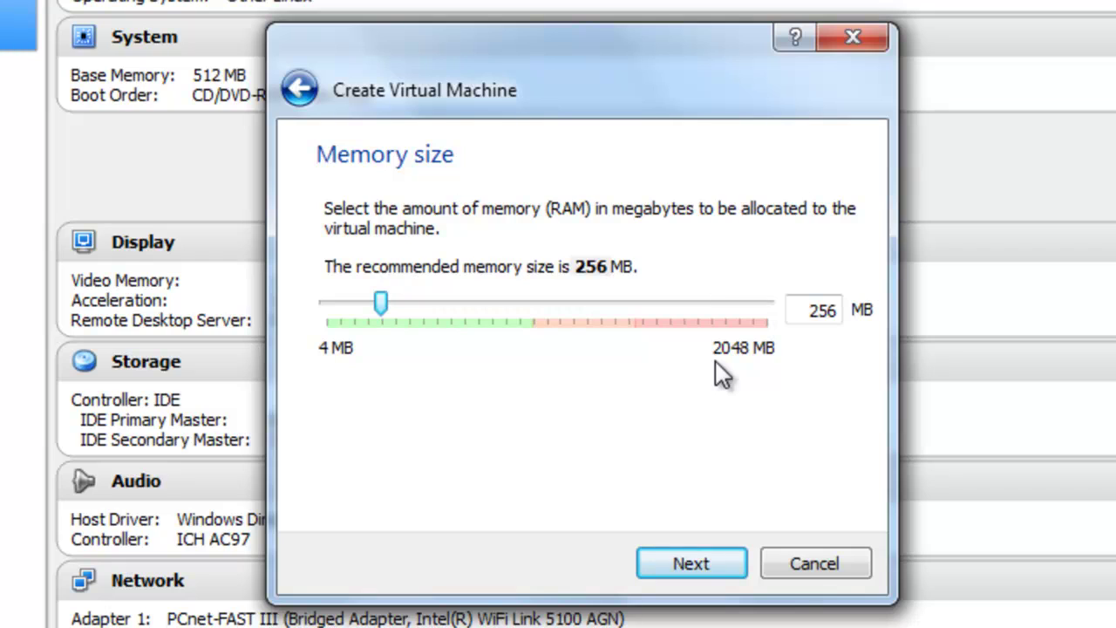
double_click(797, 310)
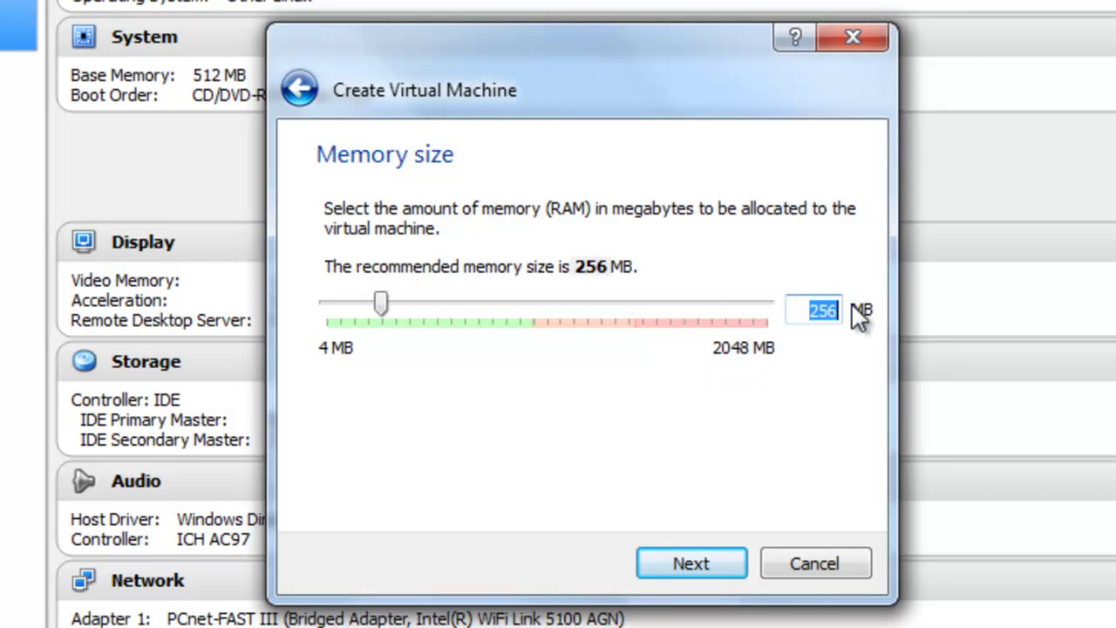
type("512")
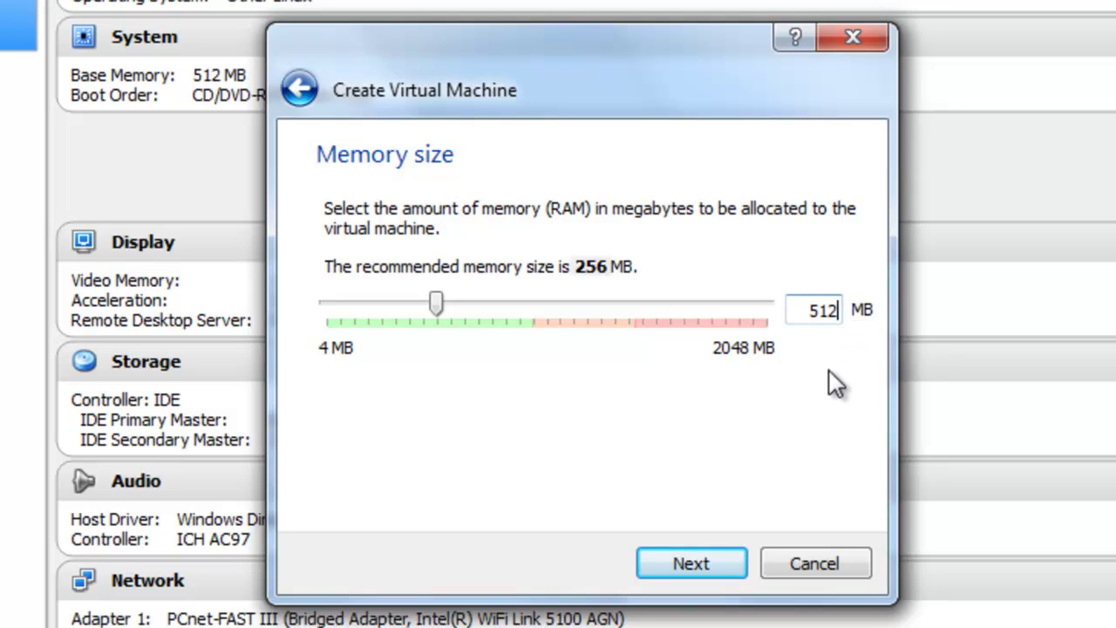
left_click(689, 564)
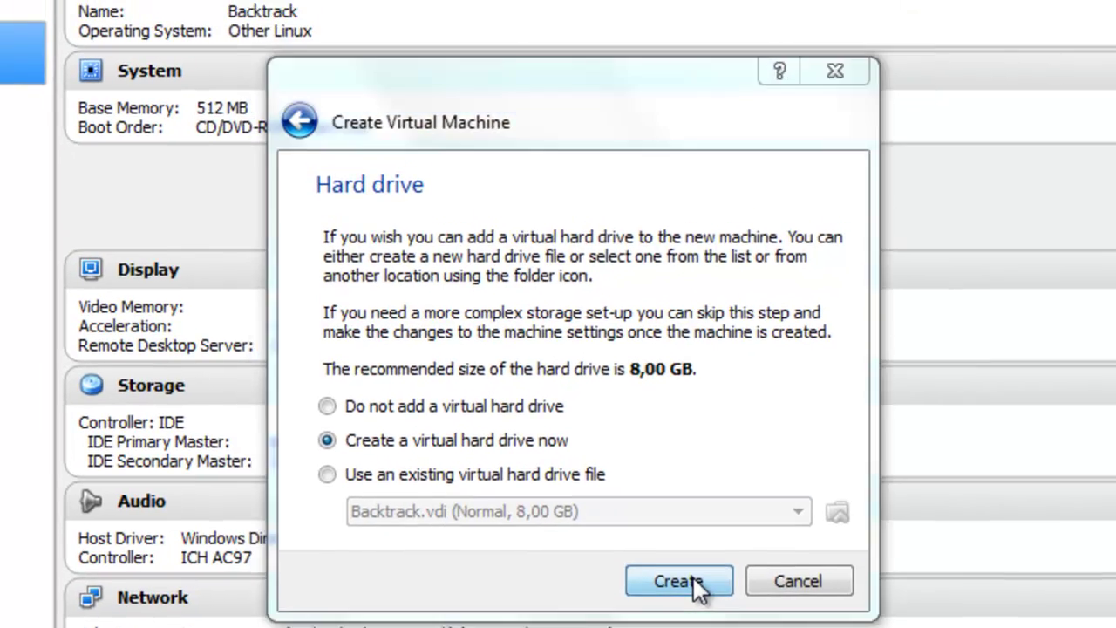
Create a dynamically allocated VDI disk named Mikrotik, keeping the 8,00 GB size.
left_click(706, 563)
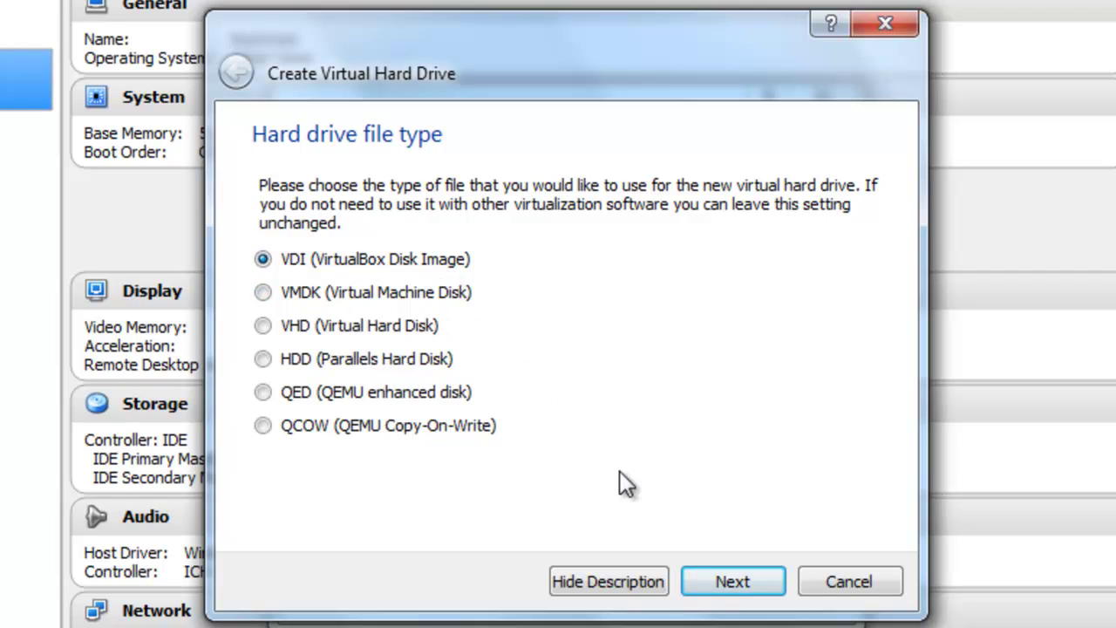
left_click(732, 581)
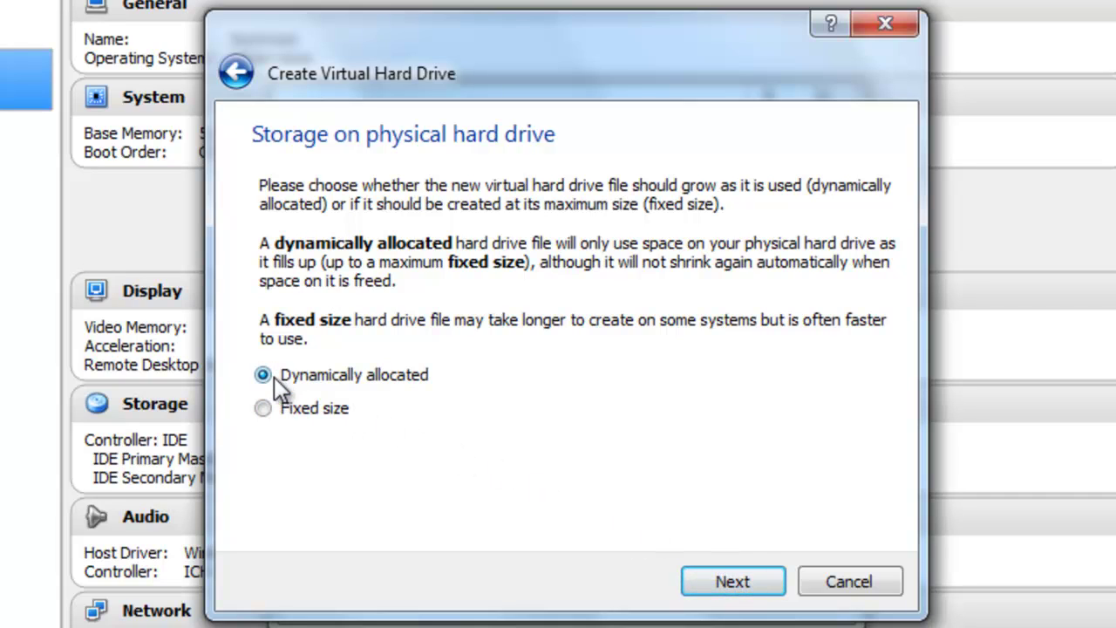
left_click(732, 583)
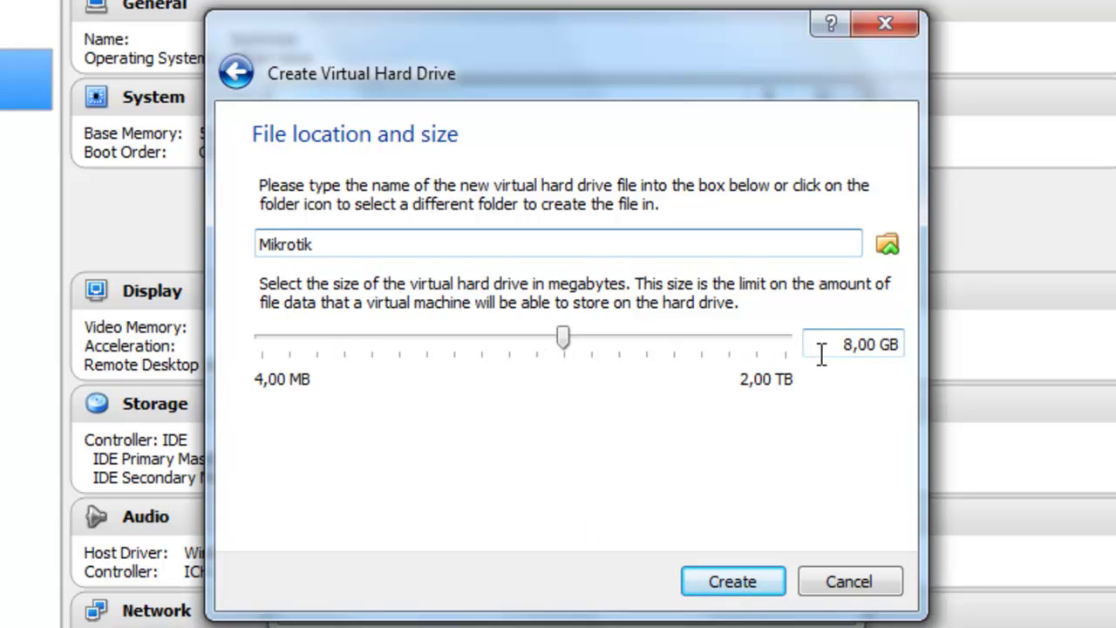
left_click_drag(876, 353, 844, 347)
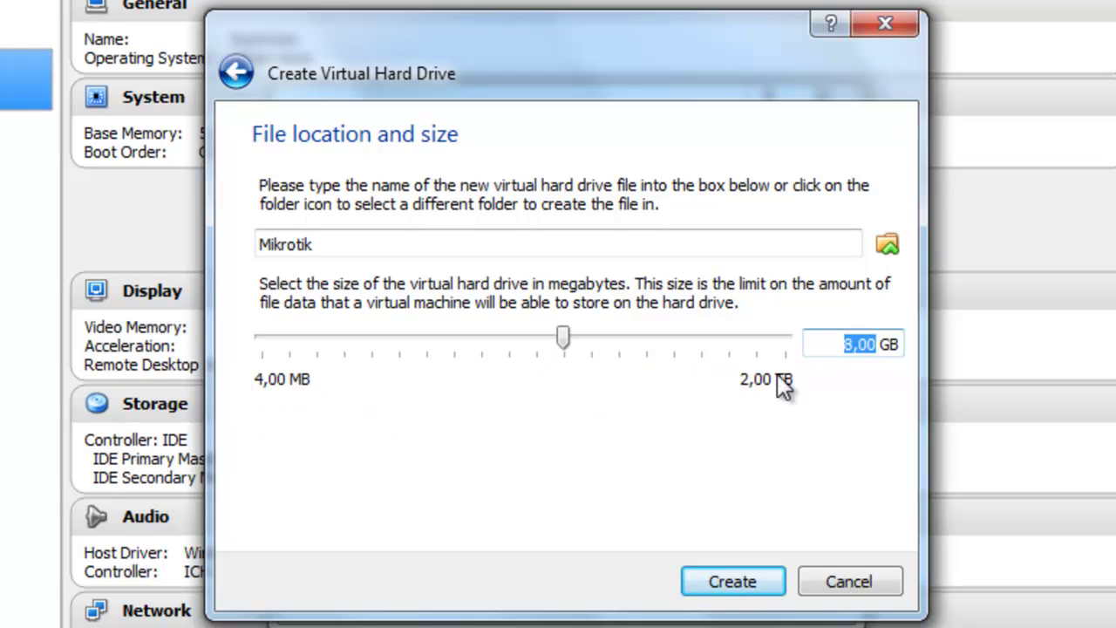
left_click_drag(877, 344, 835, 346)
left_click(834, 345)
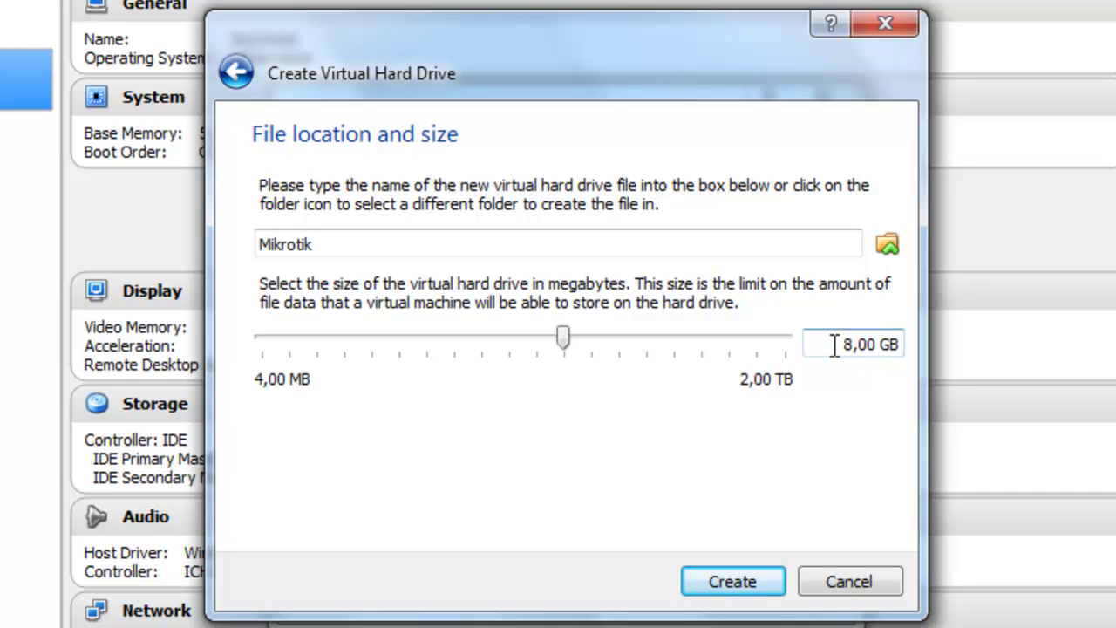
Finish creating the Mikrotik VM with its 8,00 GB Mikrotik.vdi disk and open its Settings.
left_click(748, 572)
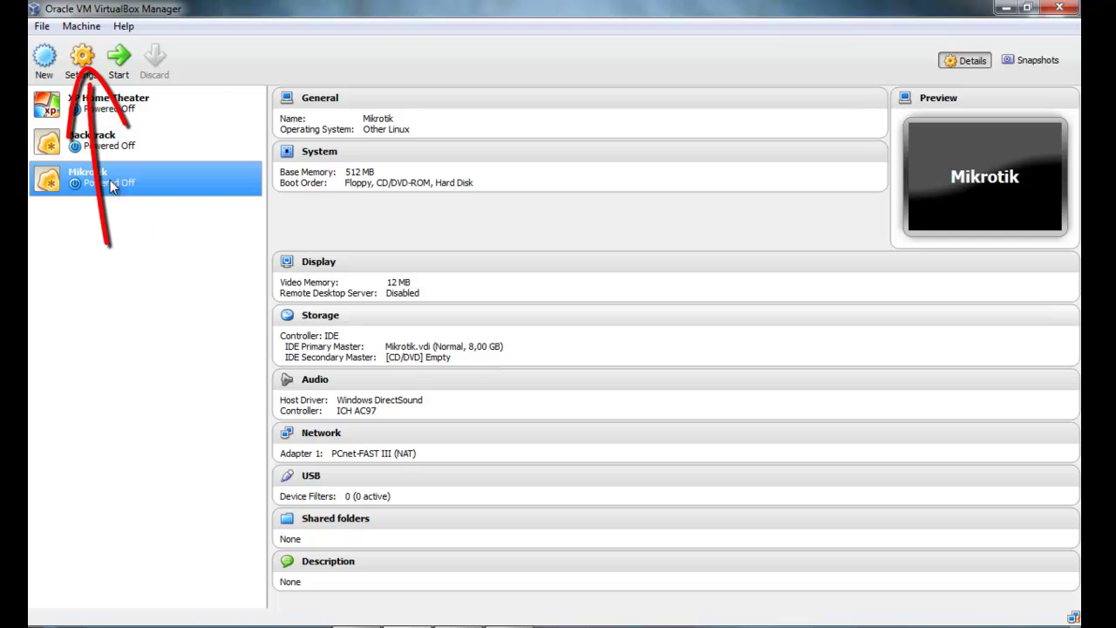
left_click(82, 62)
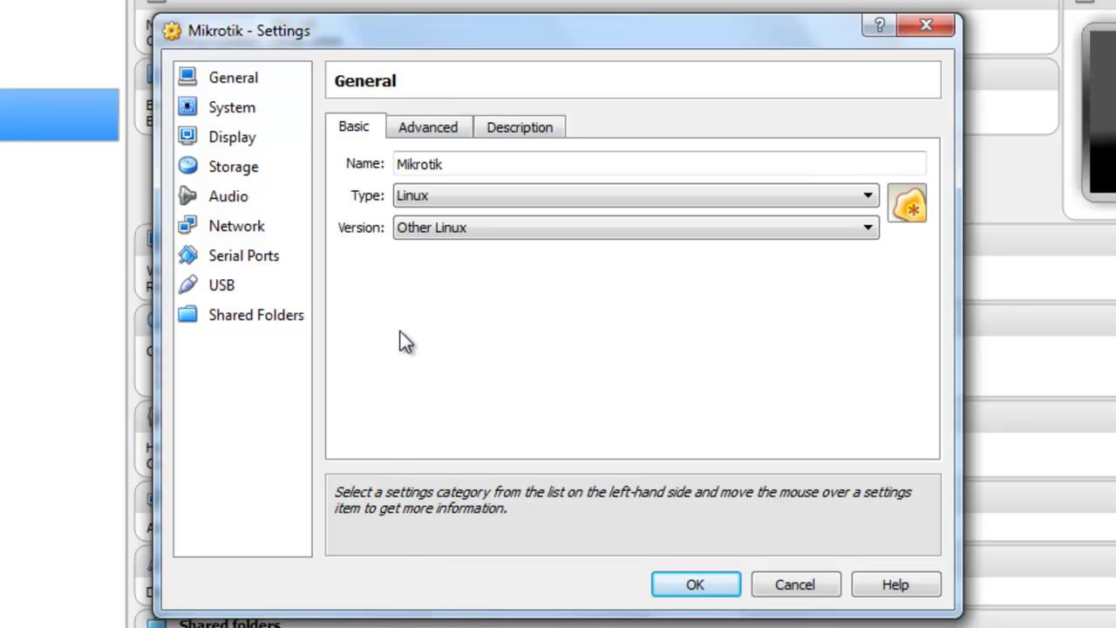
mouse_move(411, 164)
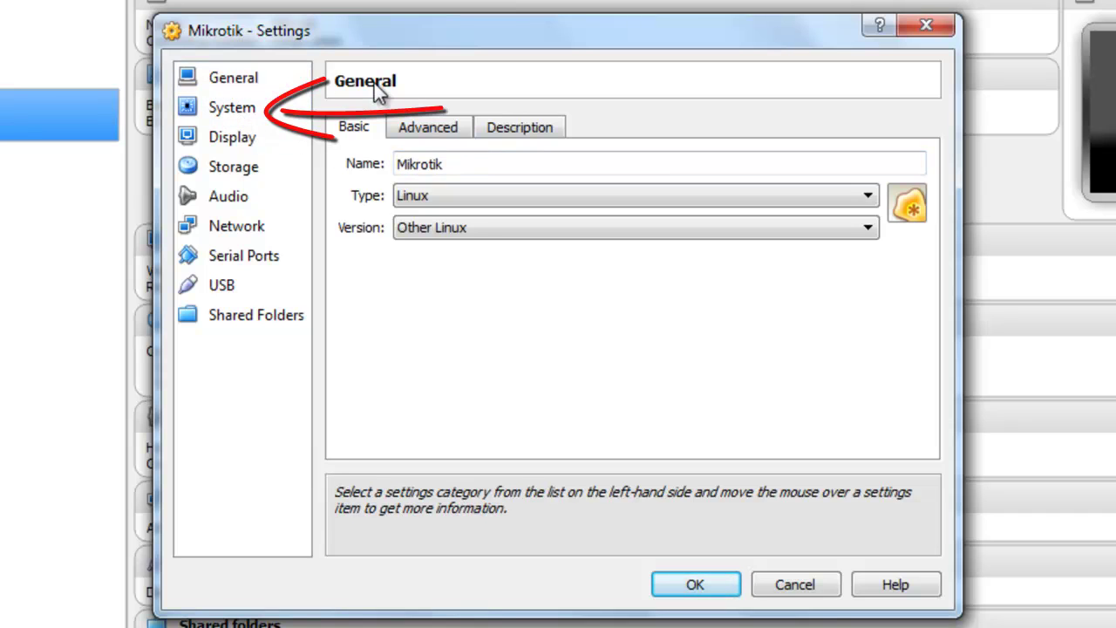
Set the boot order to CD/DVD-ROM then Hard Disk, with Floppy unchecked and moved below.
left_click(251, 111)
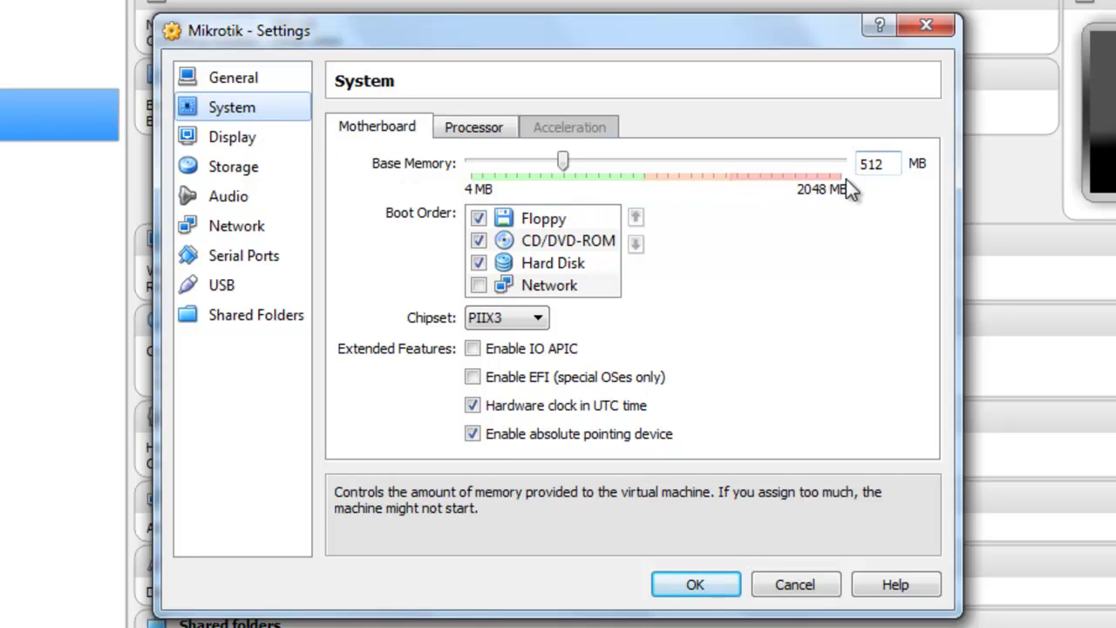
left_click(479, 219)
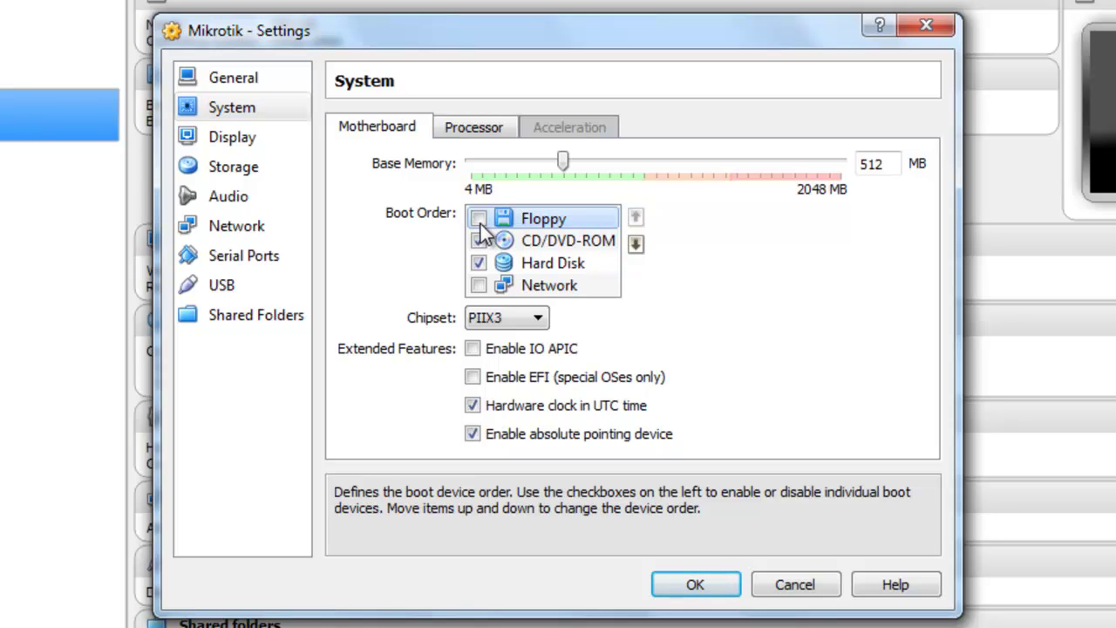
left_click(634, 245)
left_click(634, 245)
left_click(564, 221)
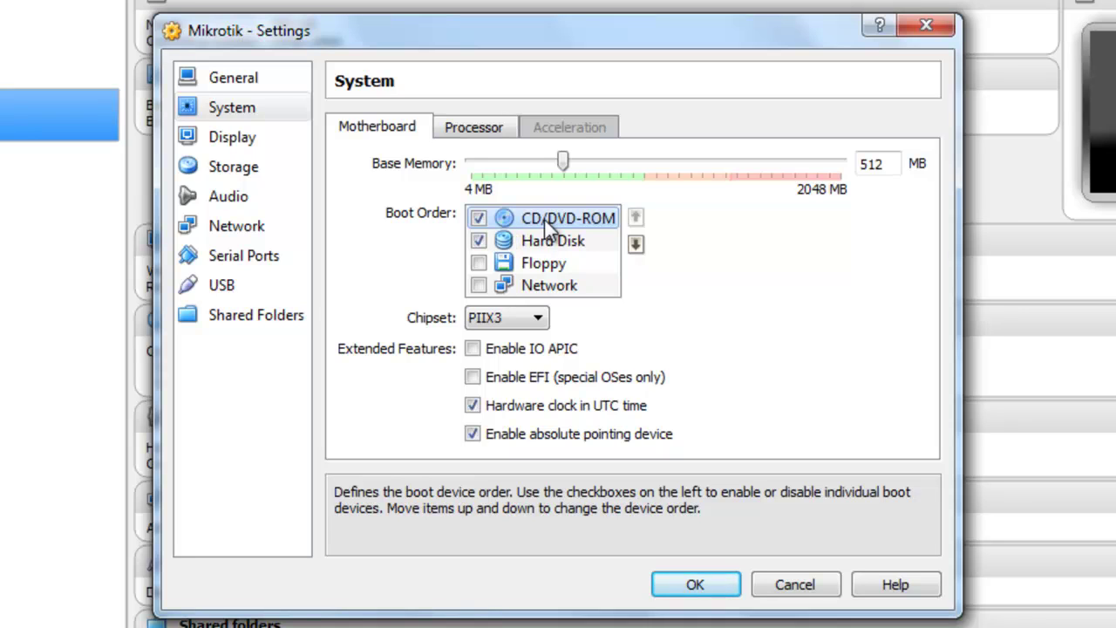
left_click(554, 262)
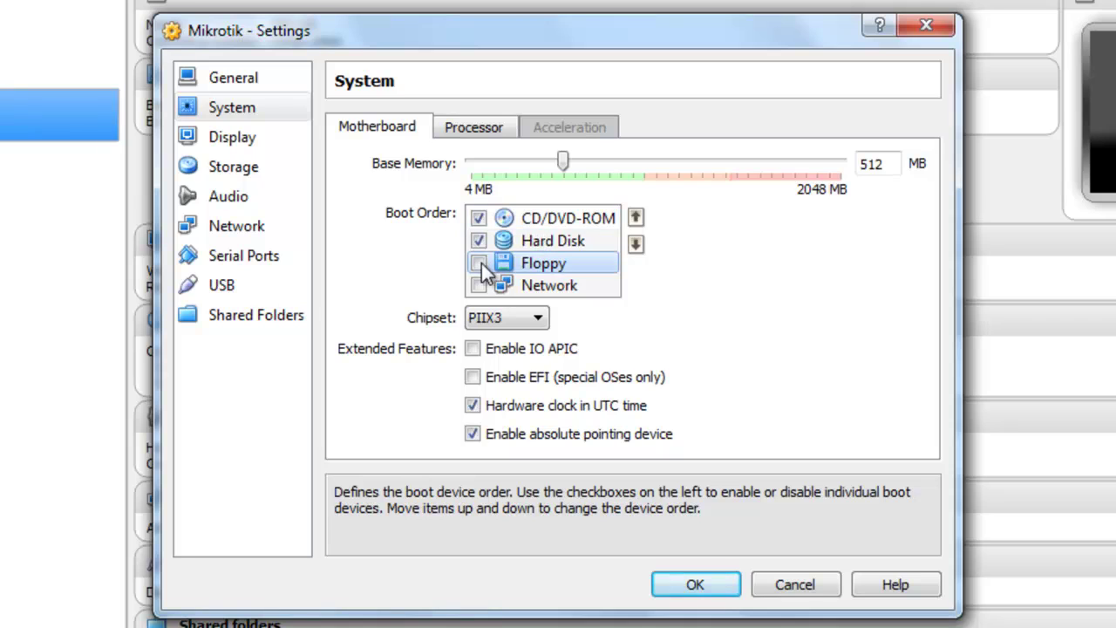
left_click(535, 221)
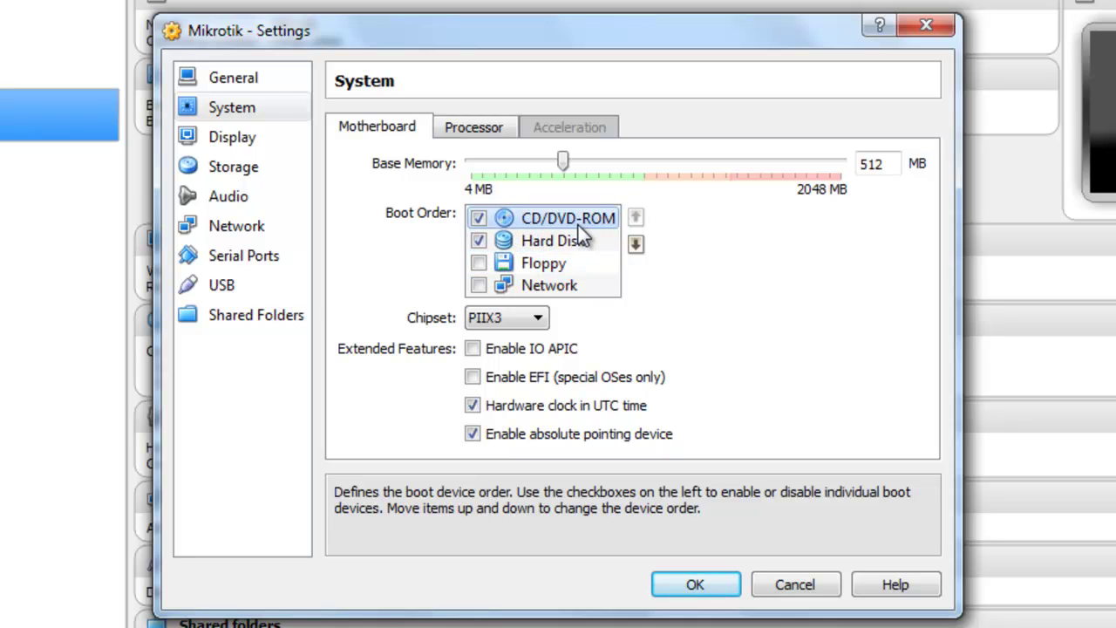
left_click(233, 139)
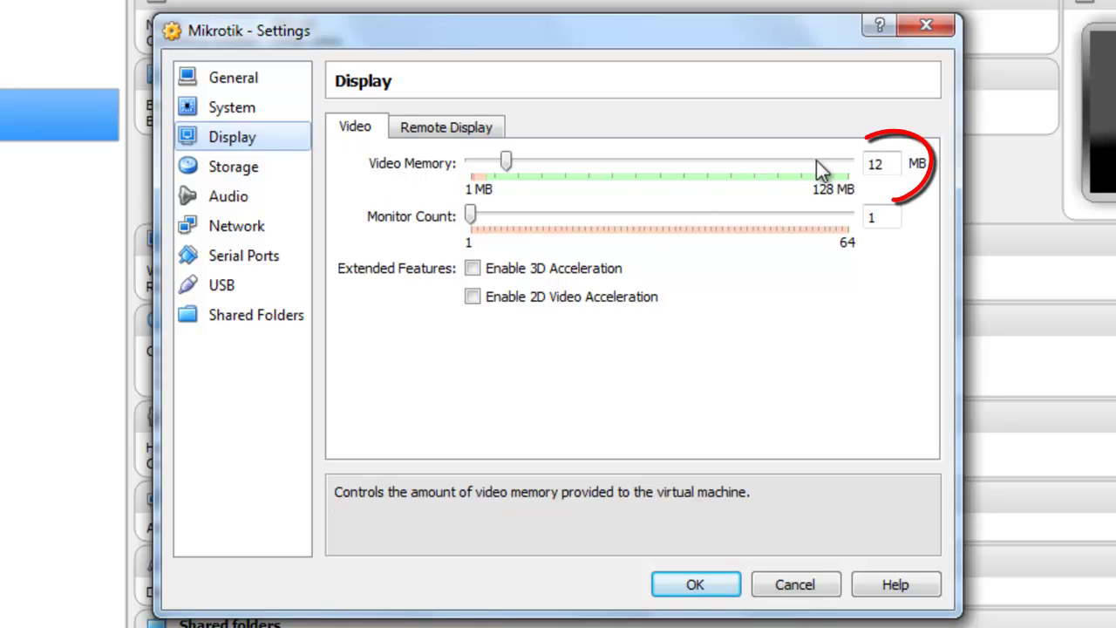
Raise video memory to 128 MB and enable 3D acceleration.
left_click(898, 163)
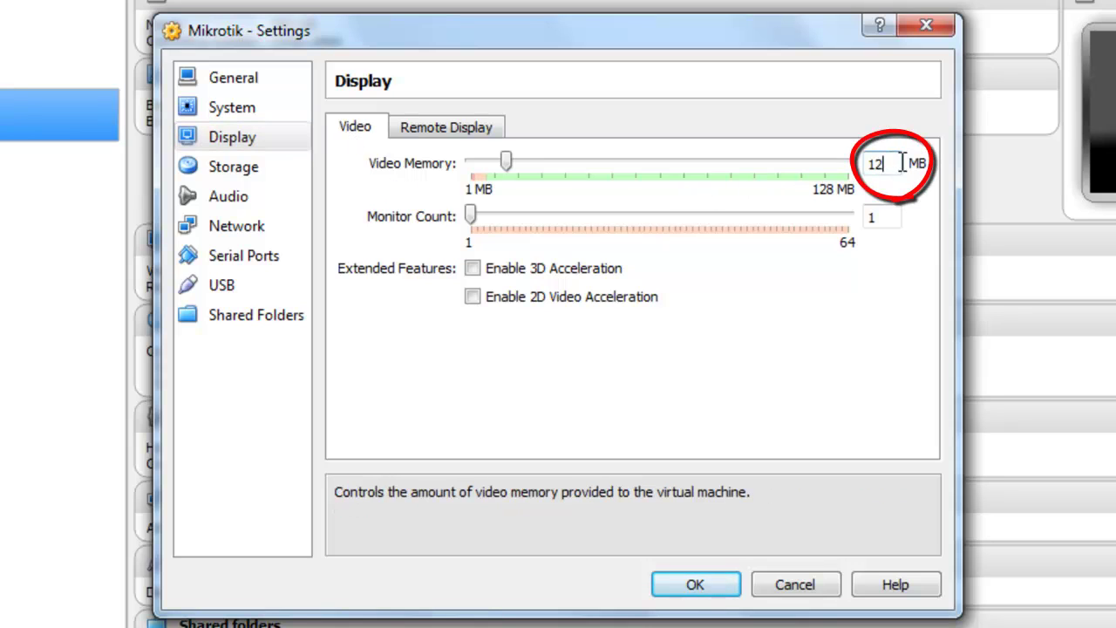
type("8")
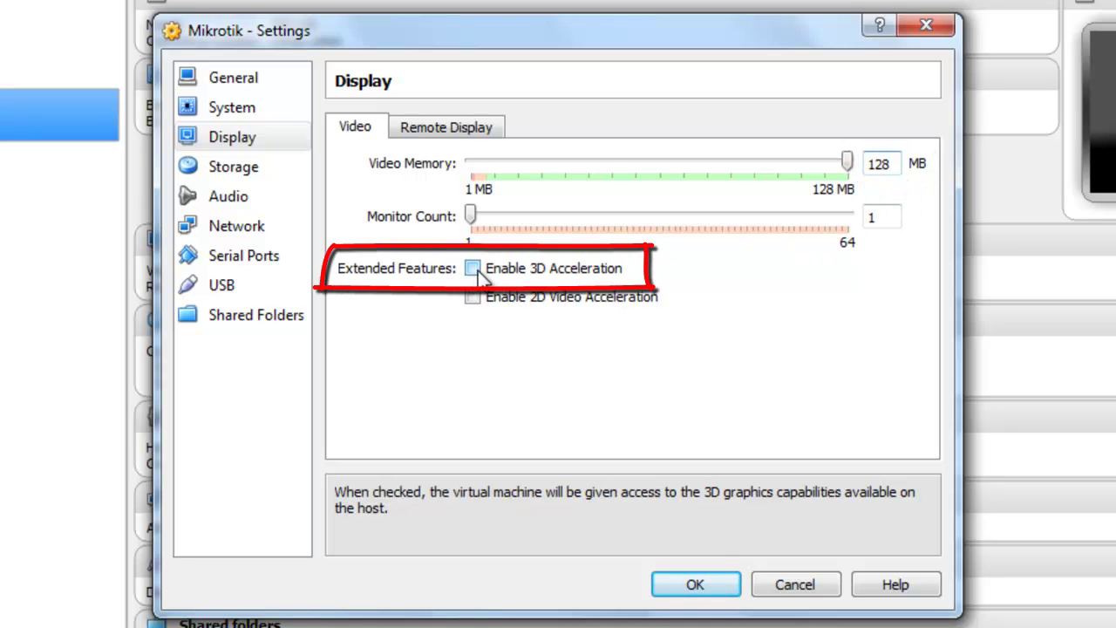
left_click(476, 269)
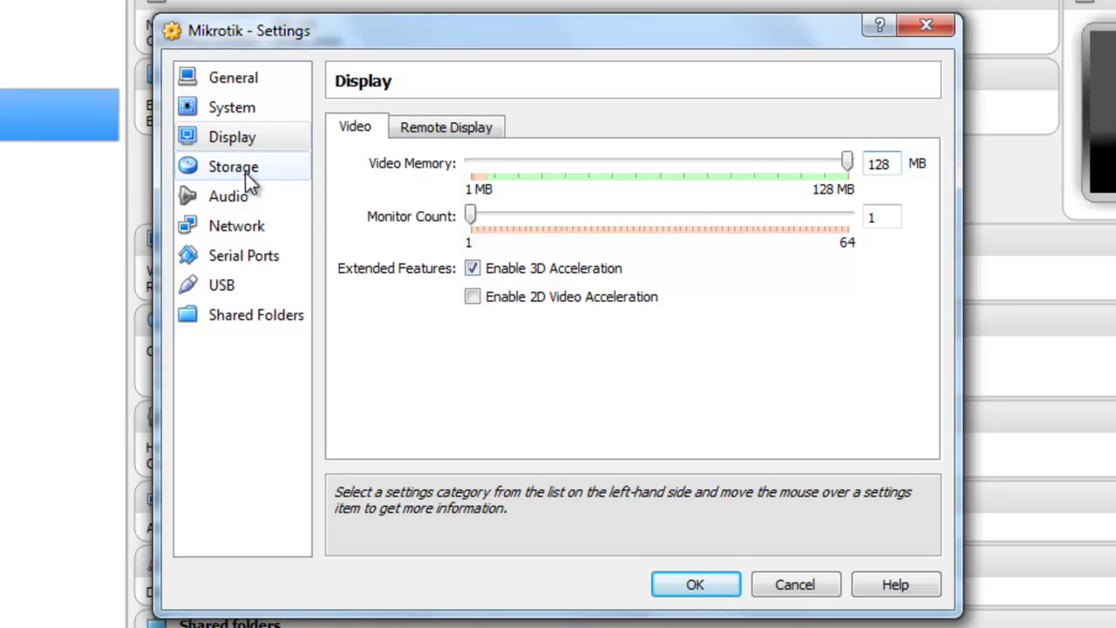
left_click(235, 140)
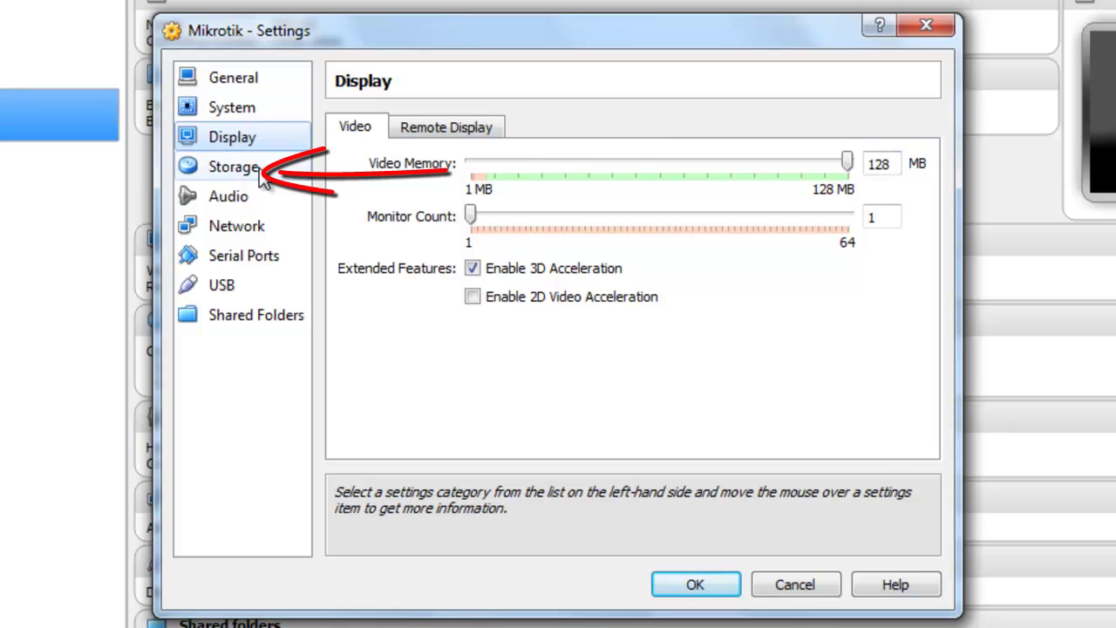
left_click(265, 172)
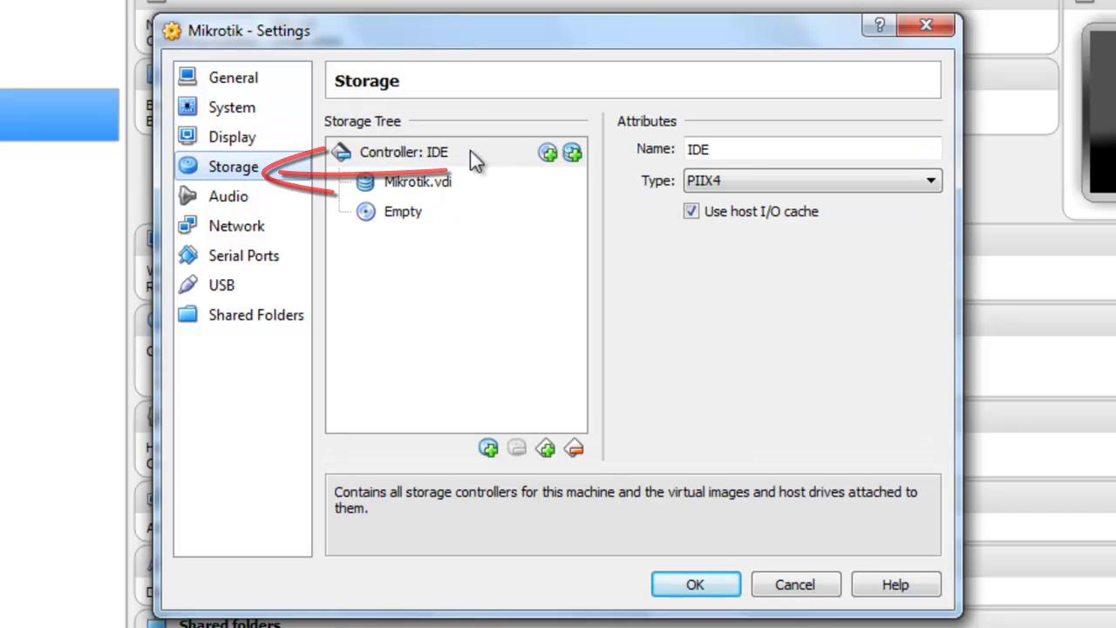
Load the mikro-5-18.iso disc image into the empty CD/DVD drive.
left_click(379, 218)
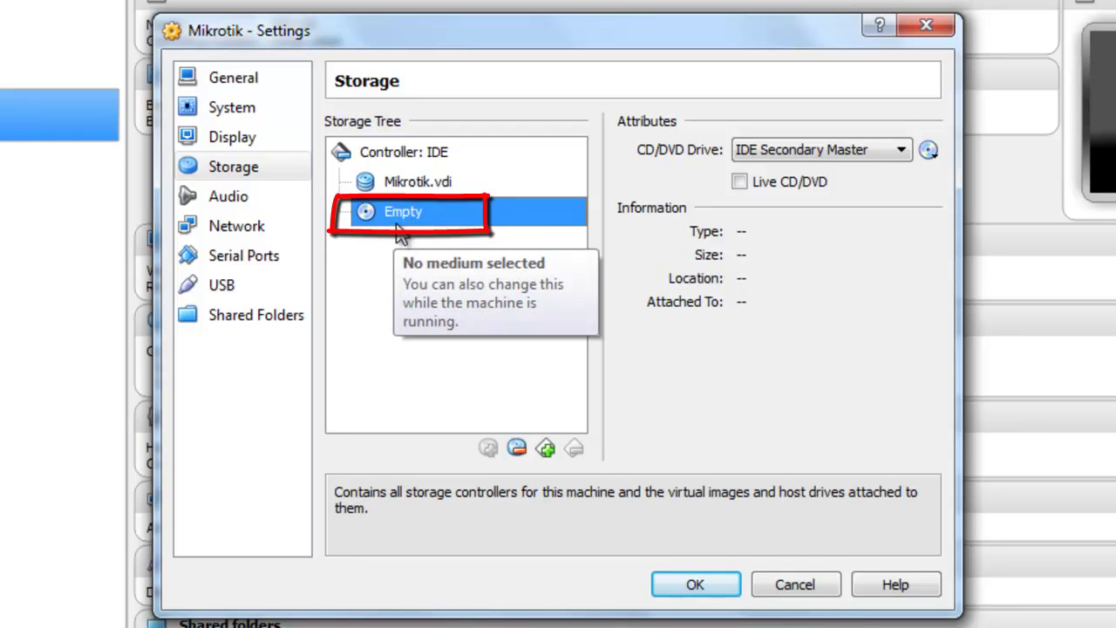
left_click(929, 150)
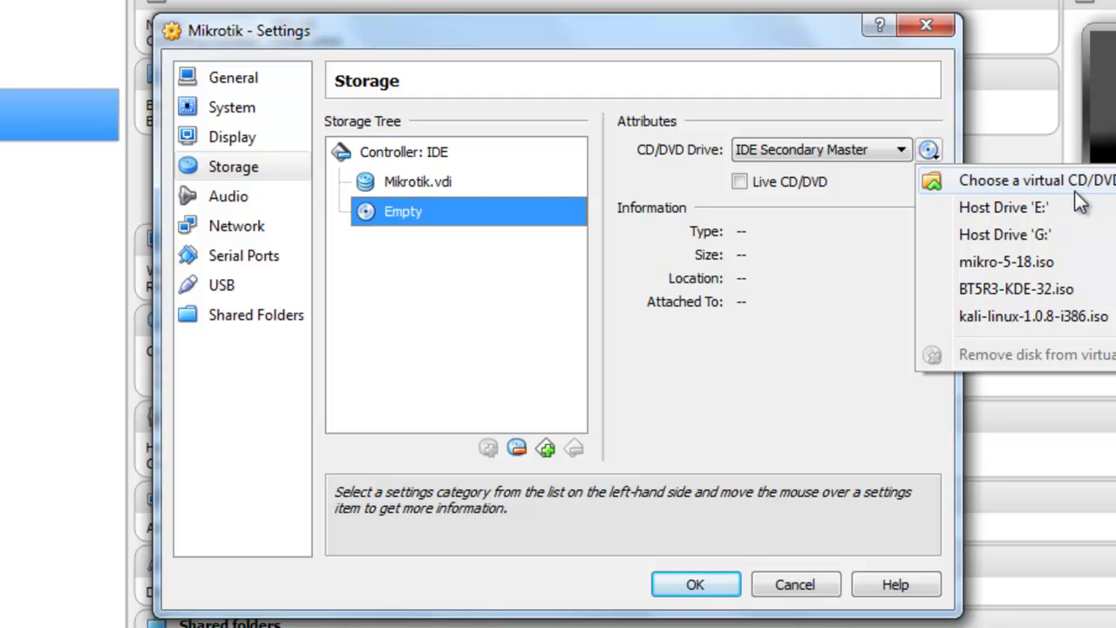
left_click(1079, 194)
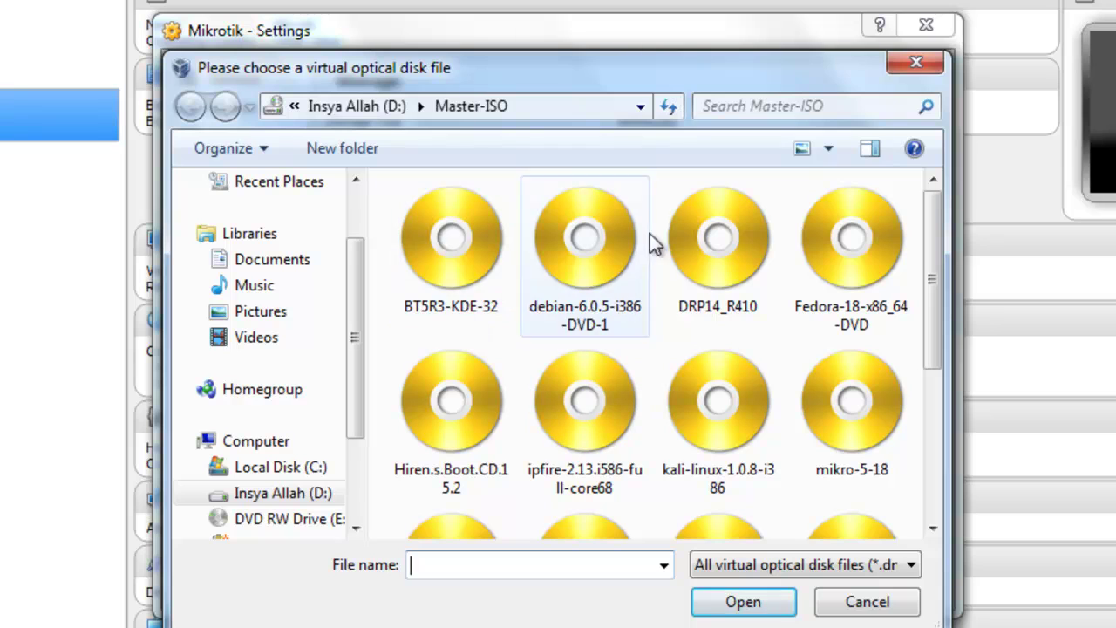
left_click(830, 156)
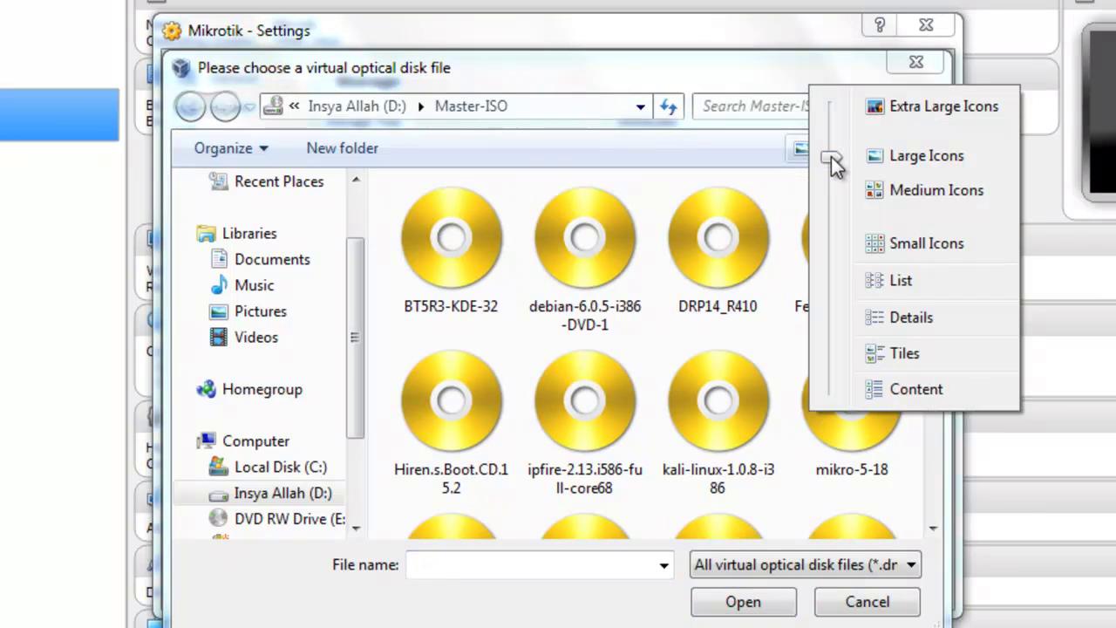
left_click(902, 277)
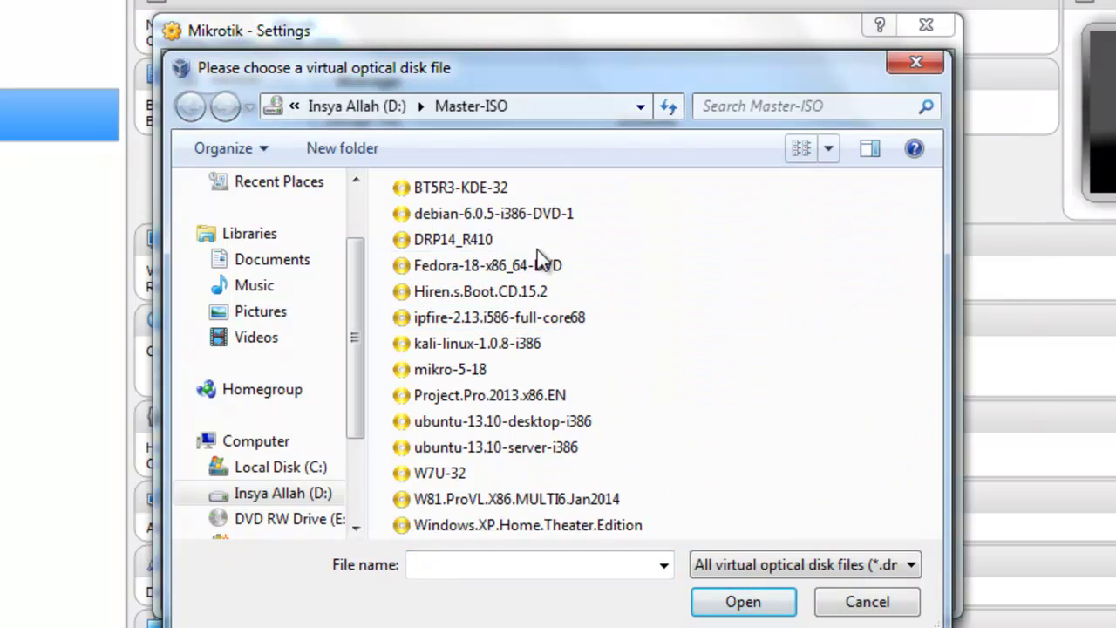
left_click(464, 369)
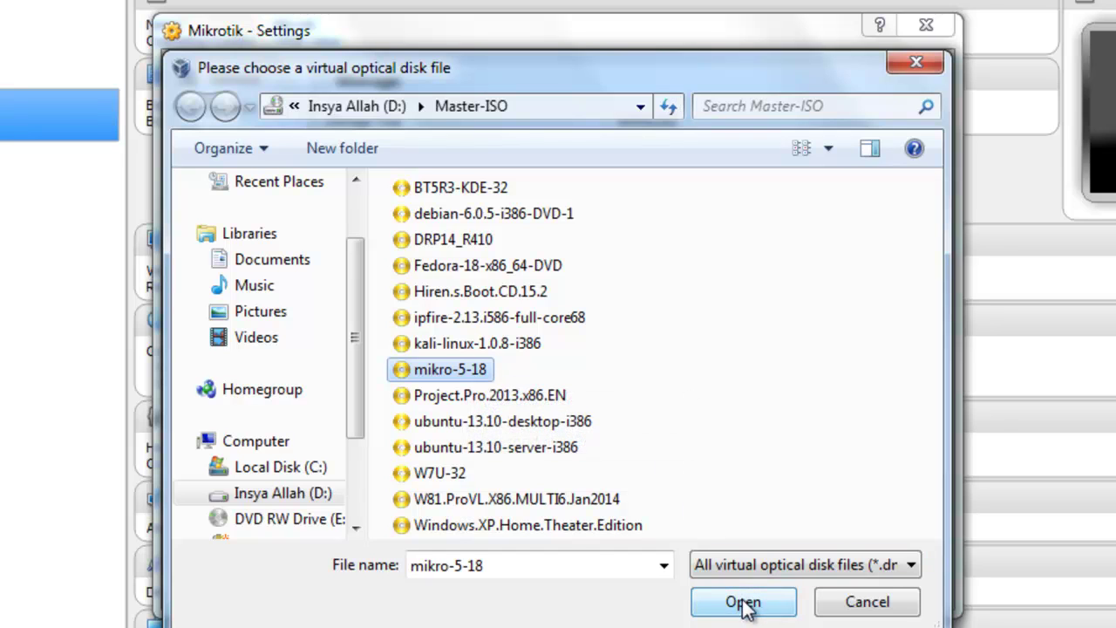
left_click(767, 613)
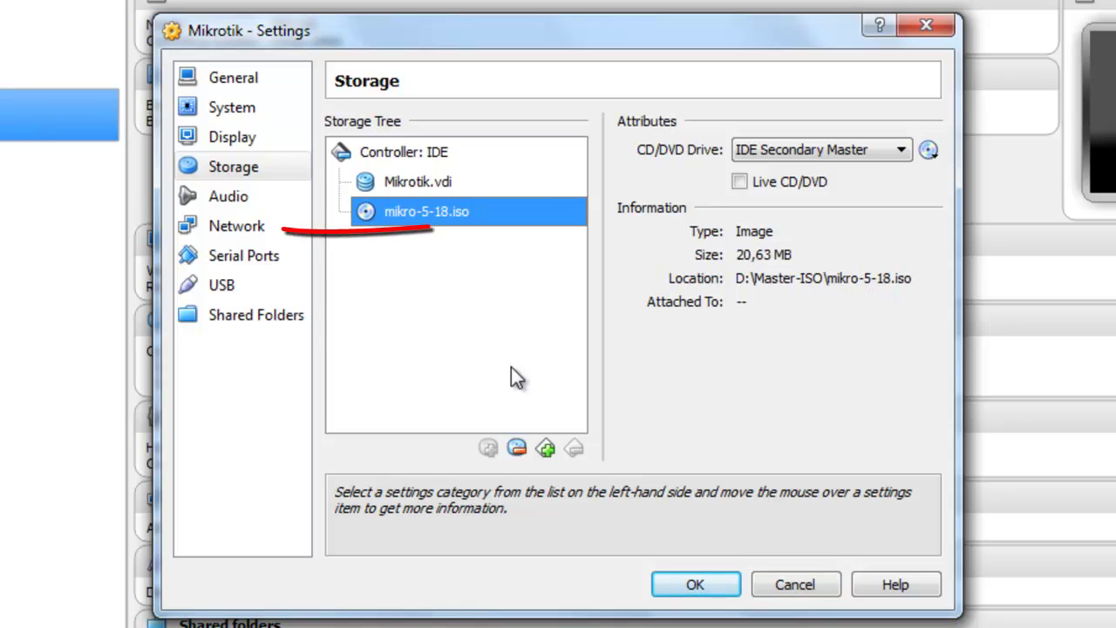
left_click(245, 228)
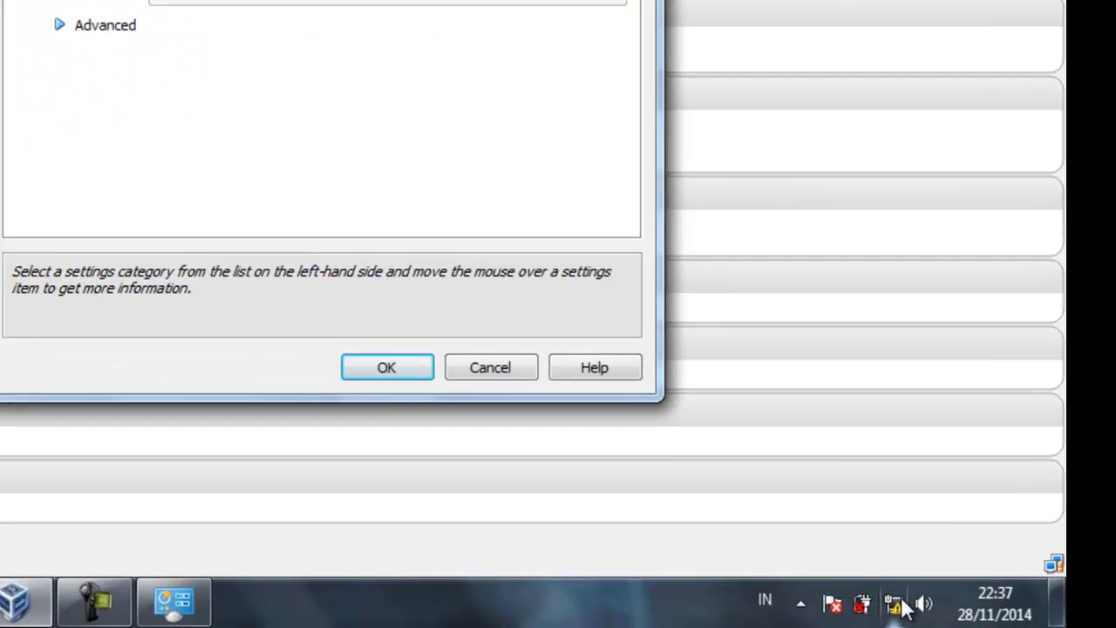
Open the host's Network and Sharing Center from the system tray network icon.
mouse_move(975, 612)
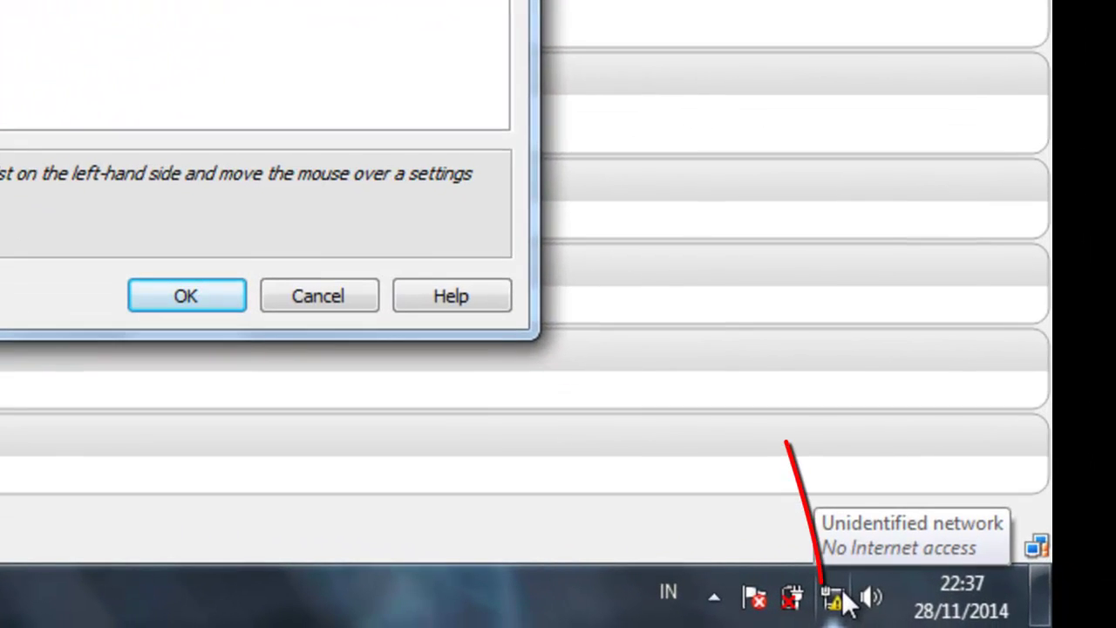
left_click(837, 596)
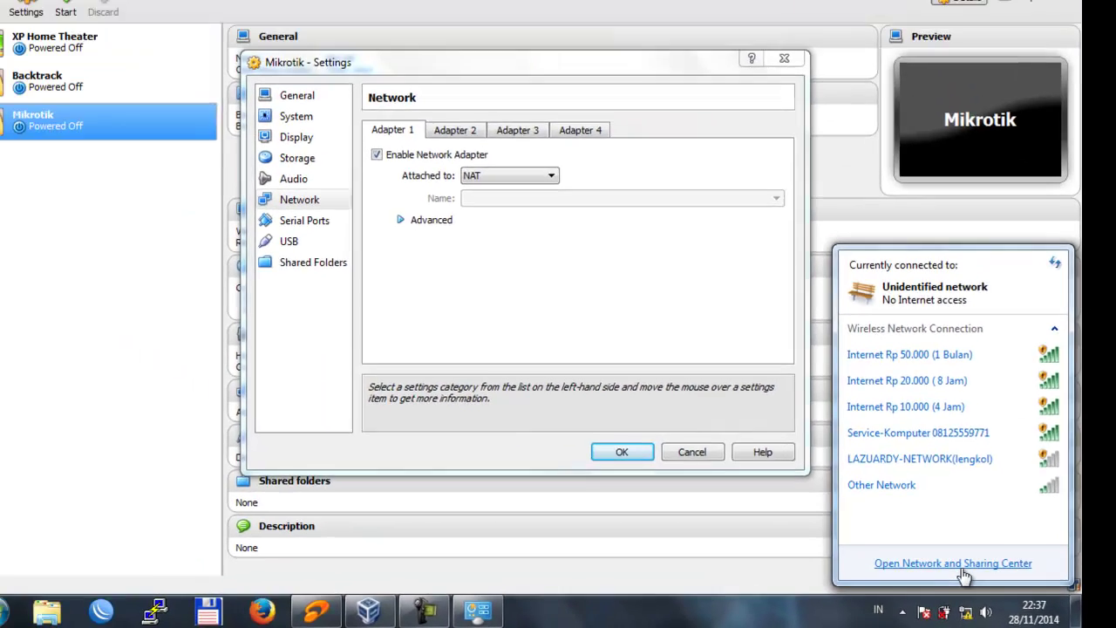
left_click(963, 571)
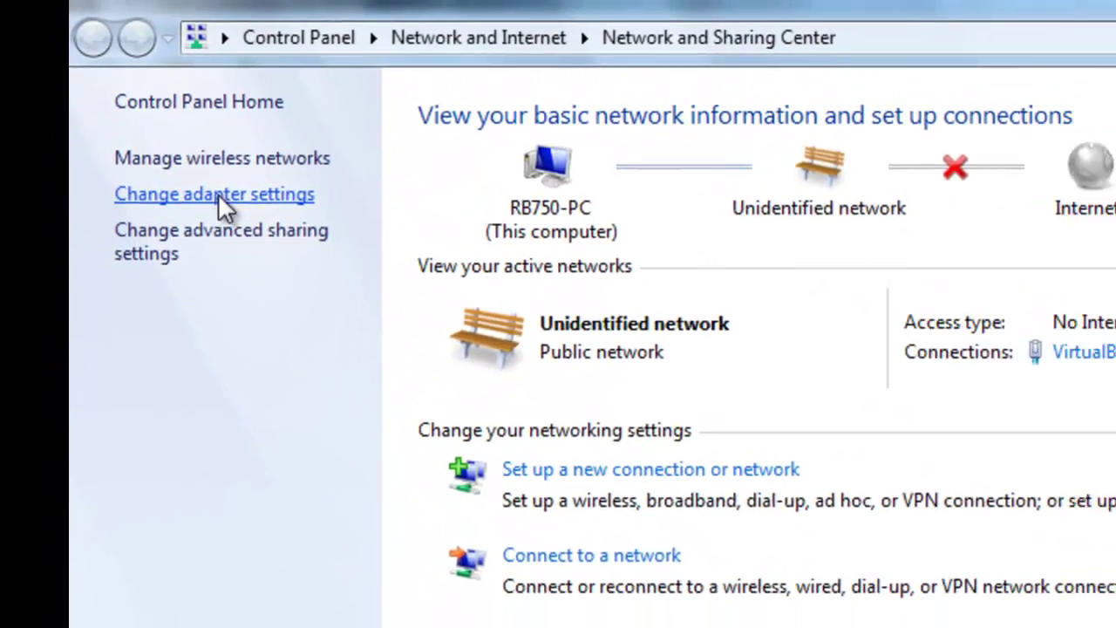
Inspect the host's Host-Only, Wireless and Local Area Connection adapters in Network Connections.
left_click(125, 101)
left_click(436, 153)
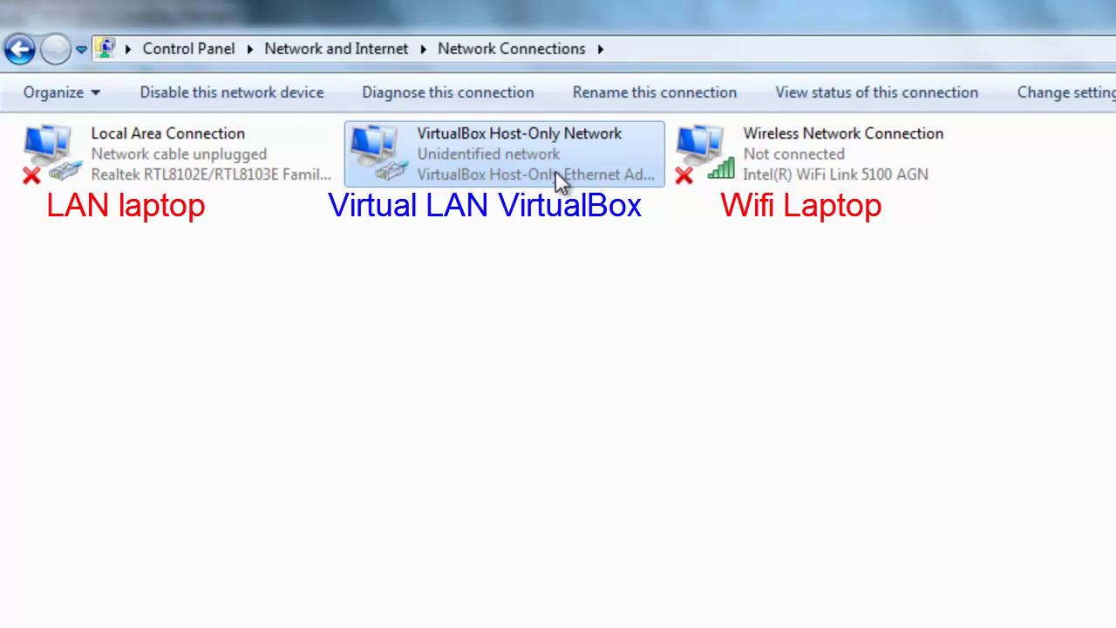
left_click(743, 168)
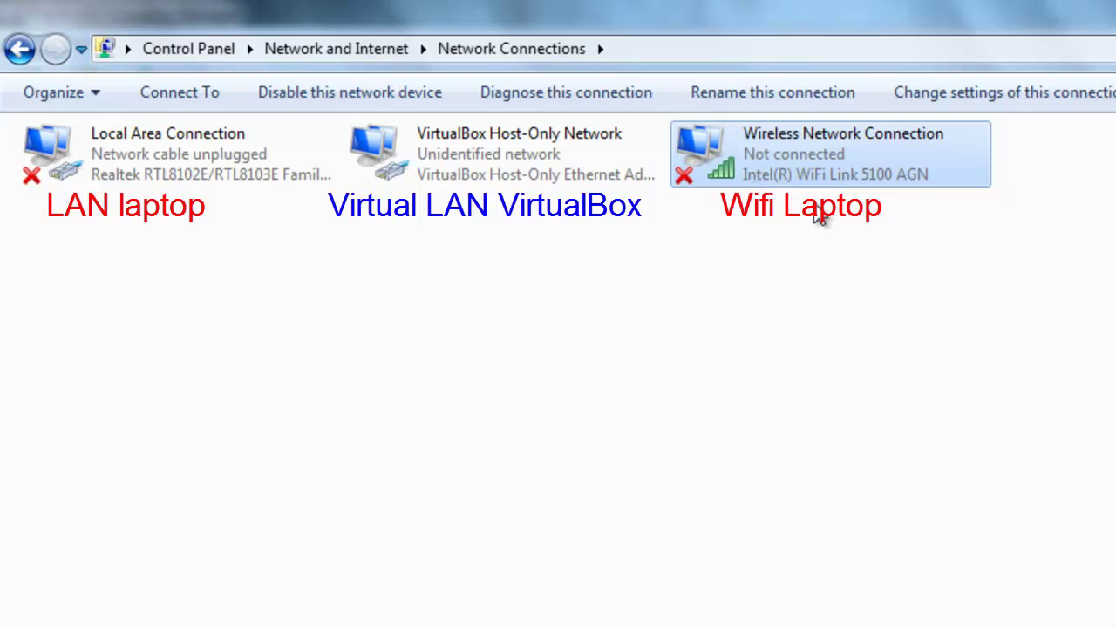
left_click(179, 170)
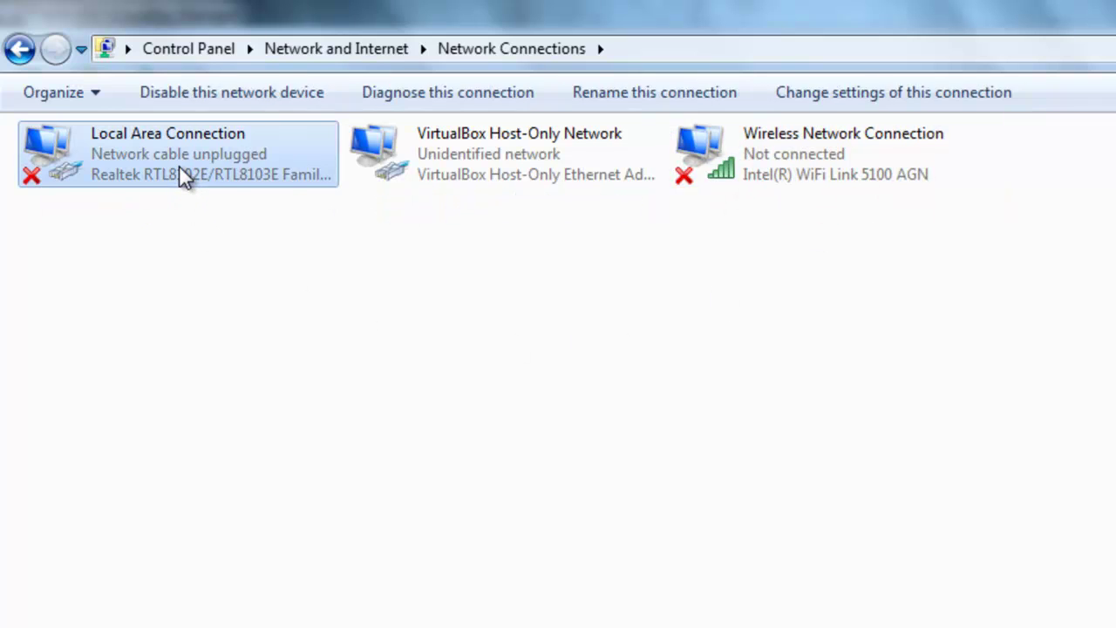
left_click(458, 174)
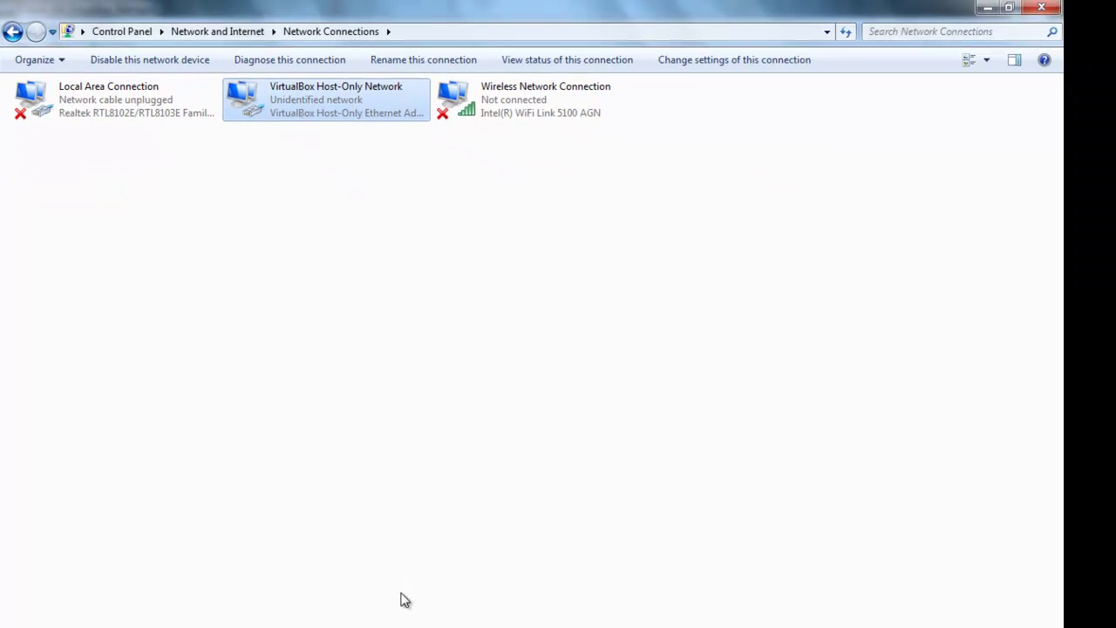
Close both Network Connections windows from their taskbar thumbnails.
left_click(485, 626)
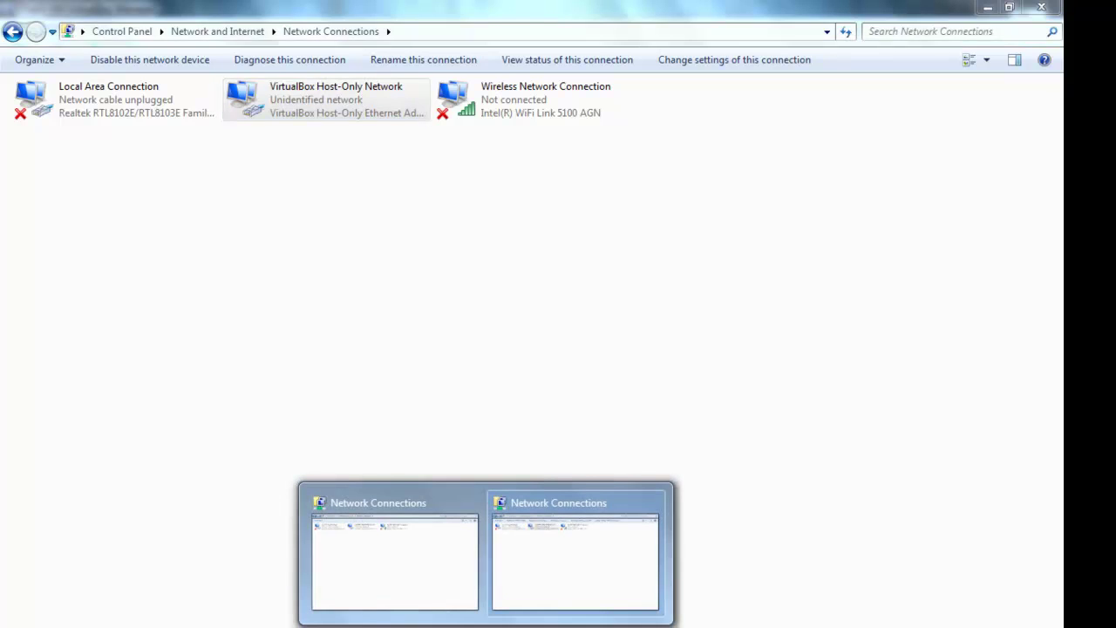
left_click(470, 502)
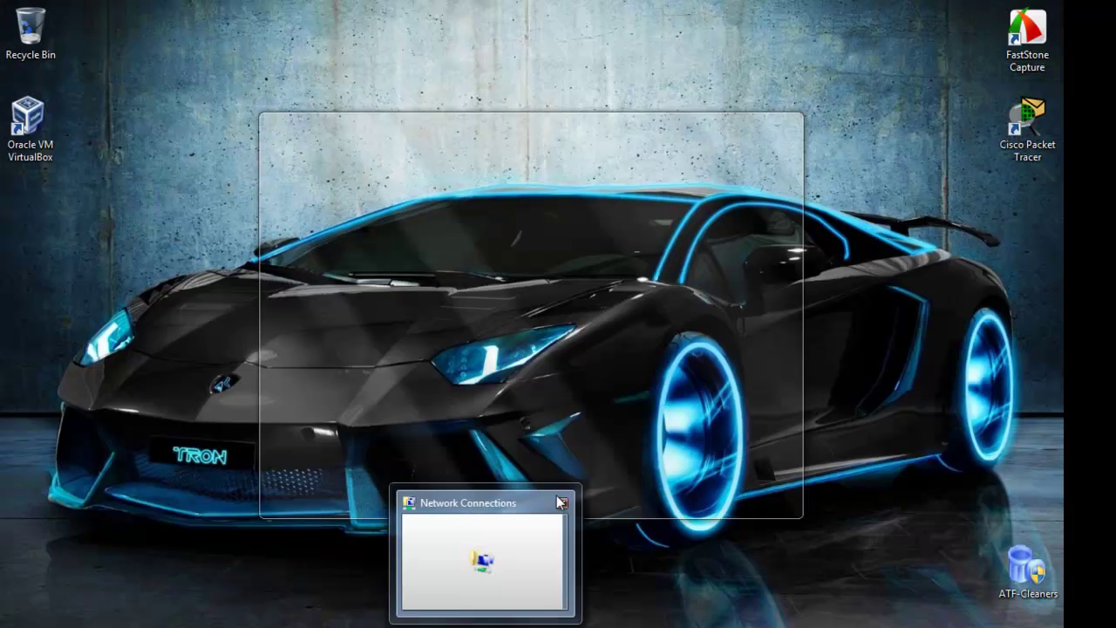
left_click(560, 502)
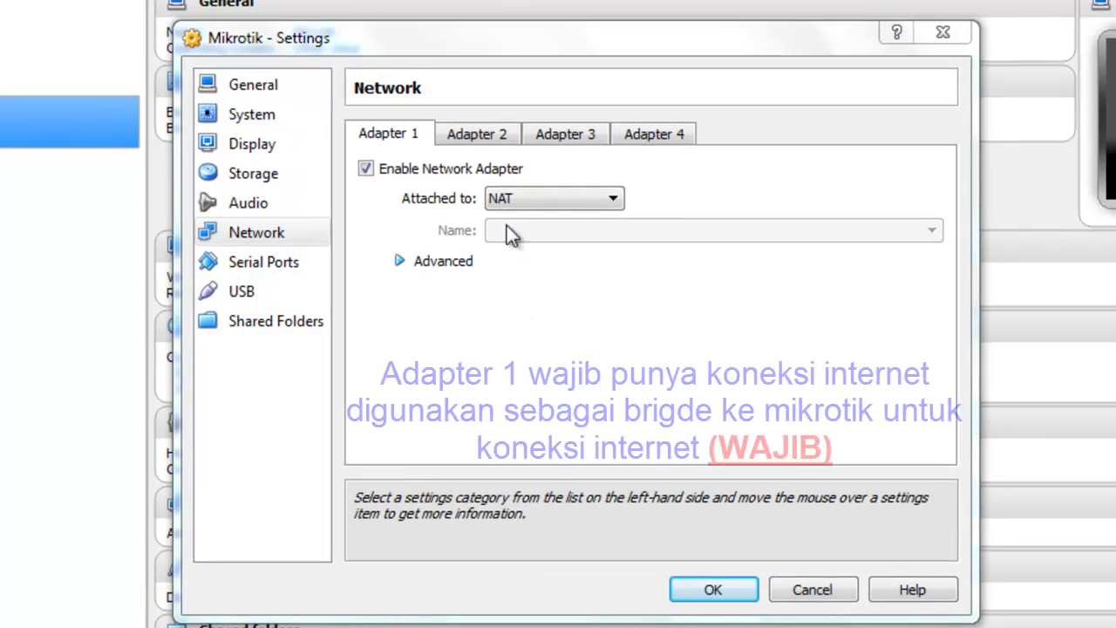
Bridge Adapter 1 to the Intel WiFi Link 5100 AGN card.
left_click(513, 192)
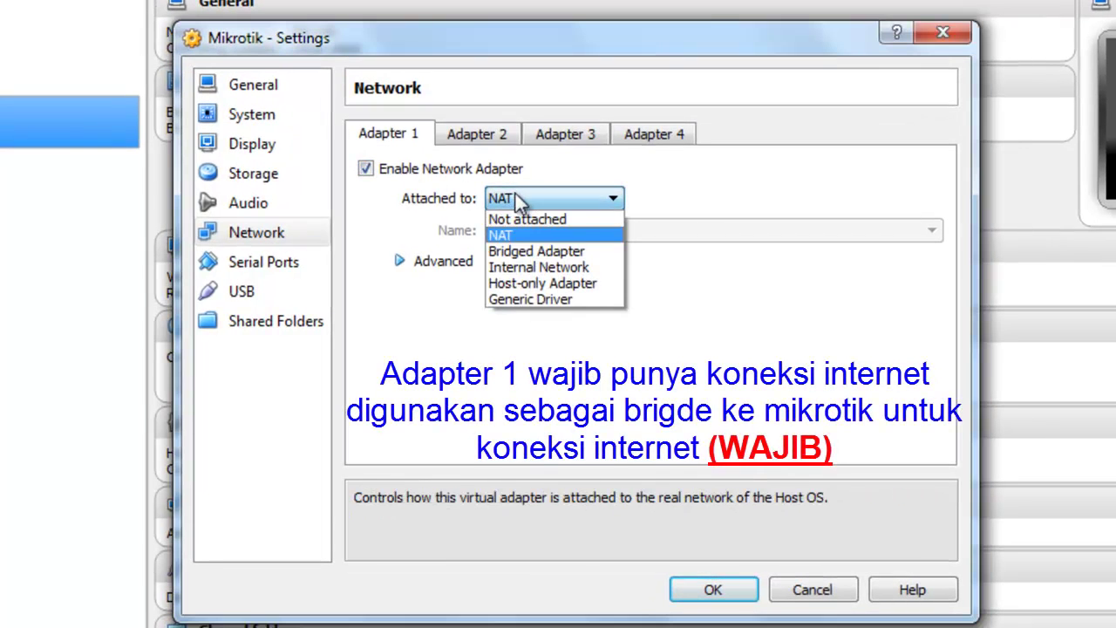
left_click(539, 249)
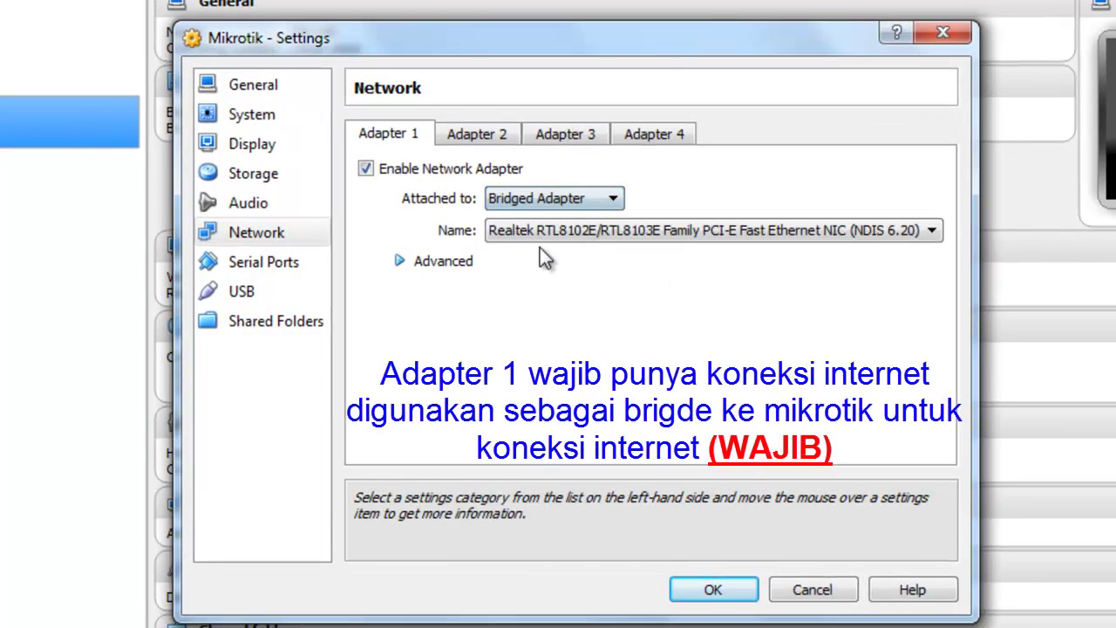
left_click(542, 230)
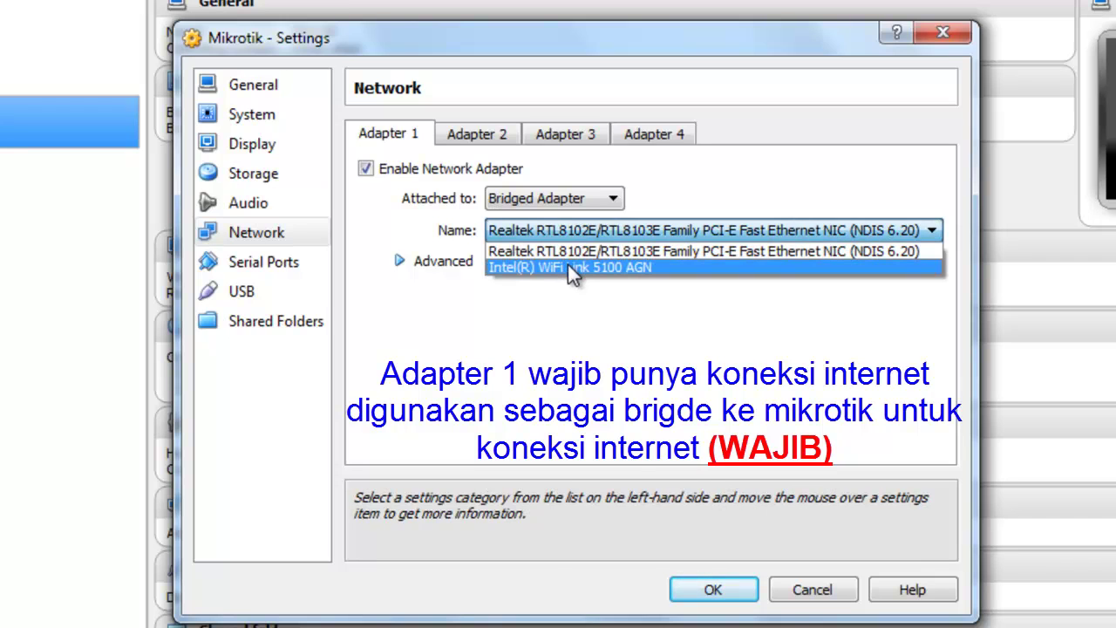
left_click(567, 266)
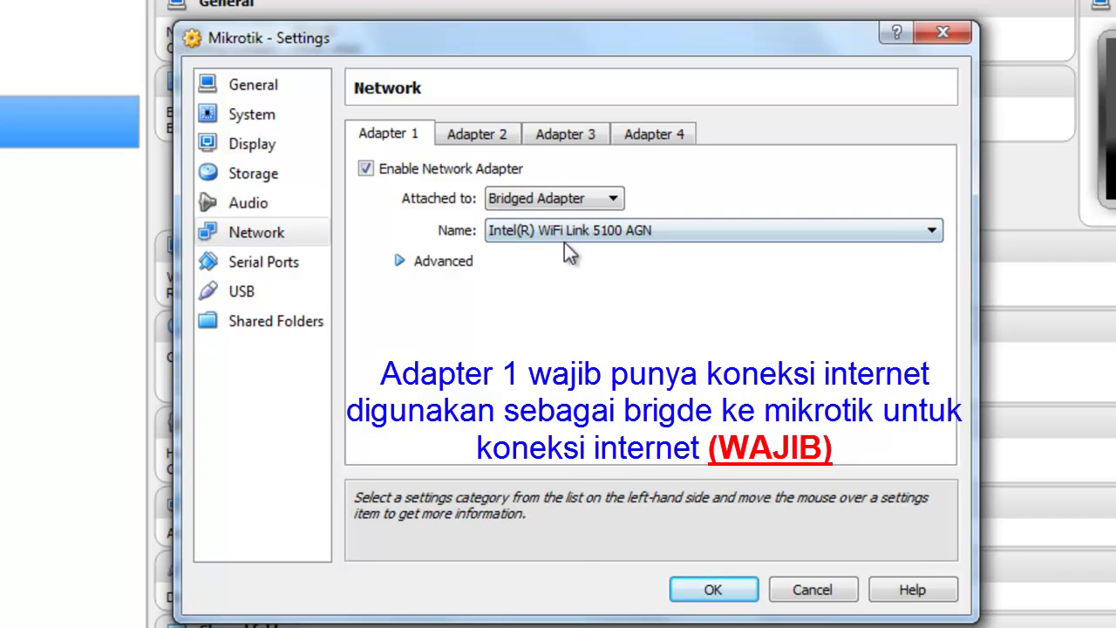
Enable Adapter 2 bridged to the Realtek wired Ethernet card.
left_click(476, 133)
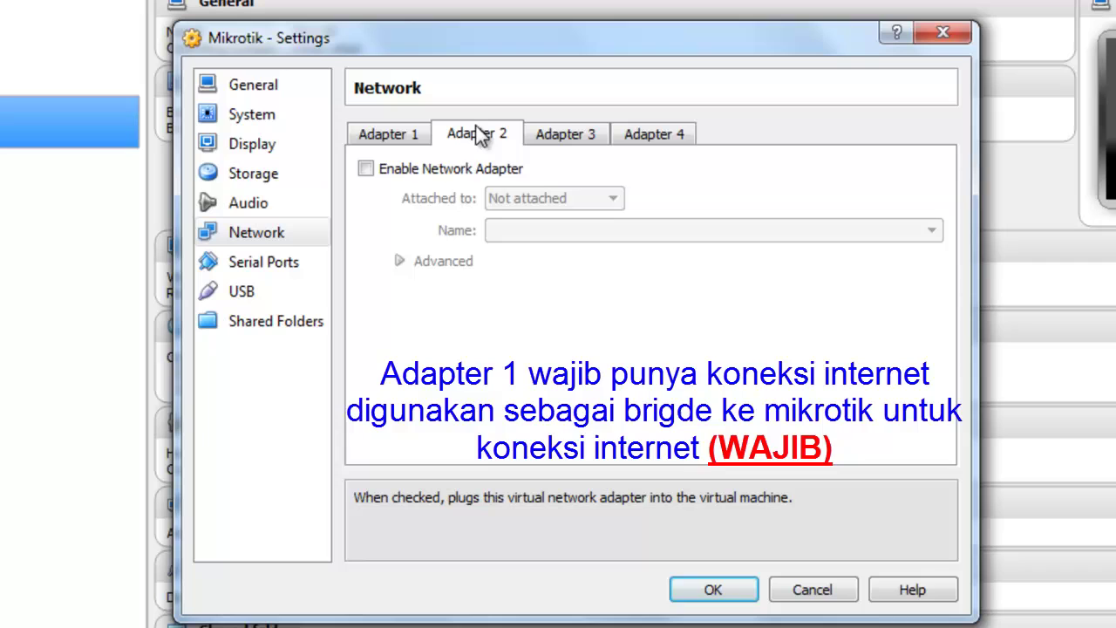
left_click(459, 166)
left_click(567, 200)
left_click(552, 247)
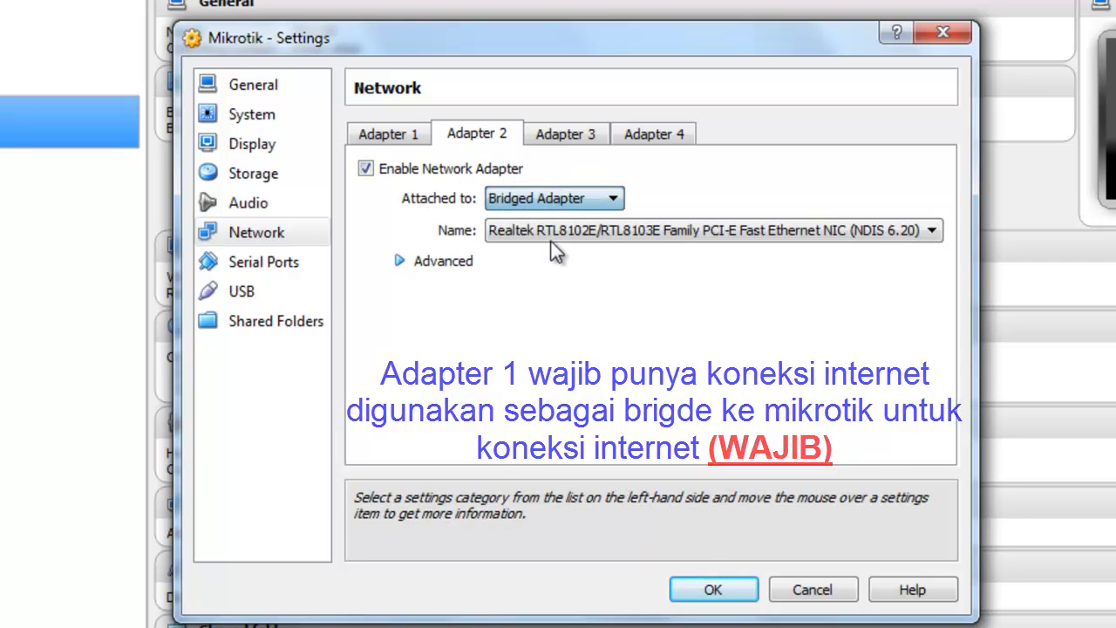
left_click(551, 240)
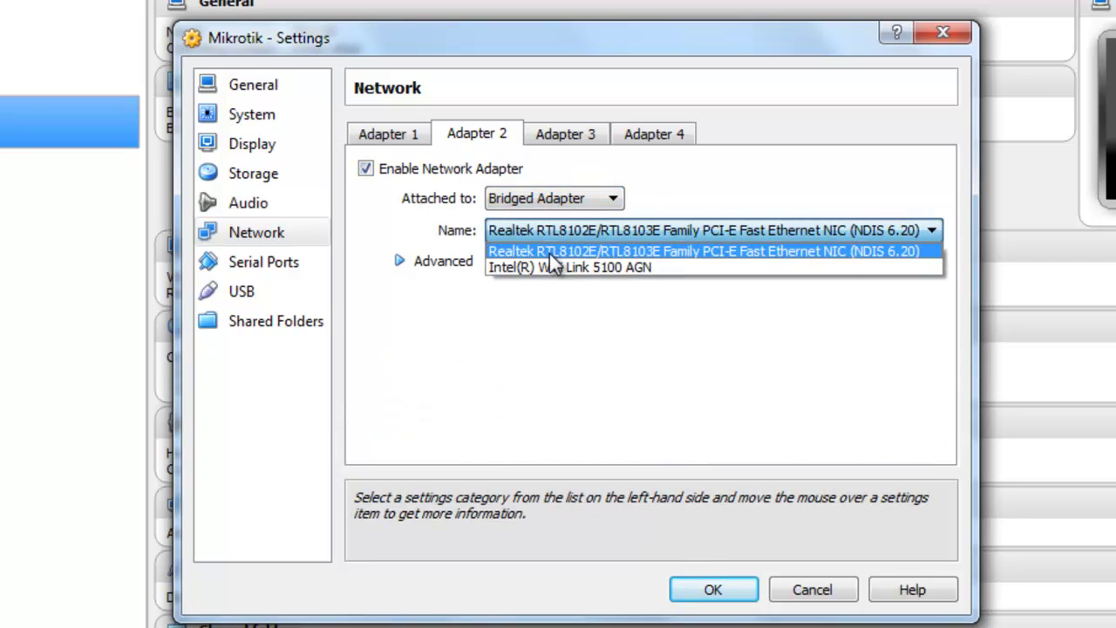
left_click(549, 253)
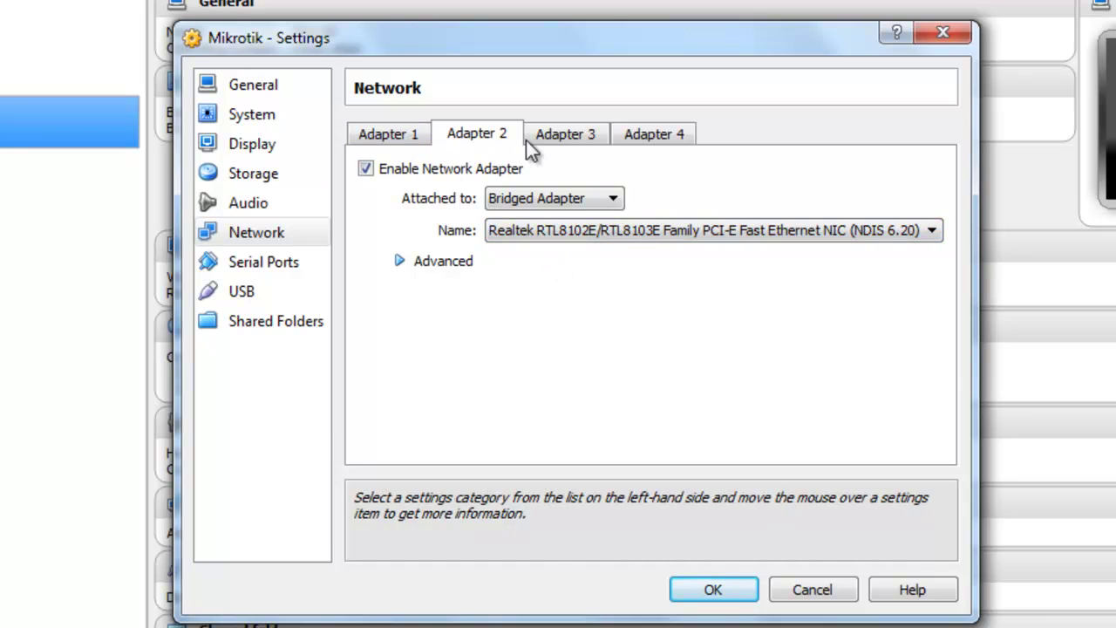
Enable Adapter 3 on NAT and Adapter 4 on Host-only Adapter.
left_click(558, 136)
left_click(471, 169)
left_click(537, 194)
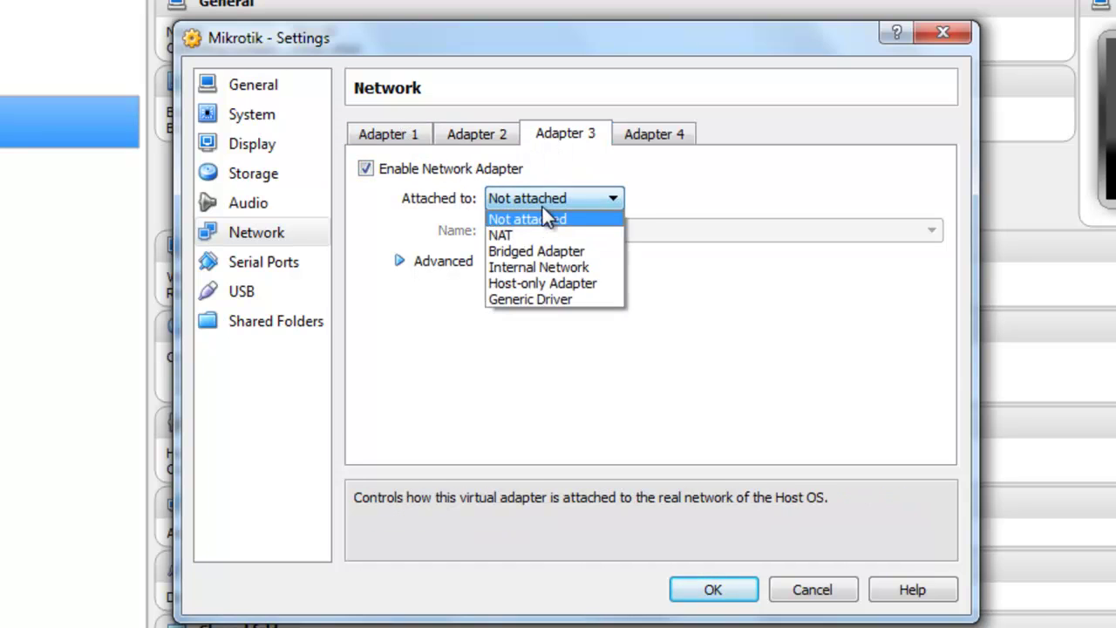
left_click(534, 235)
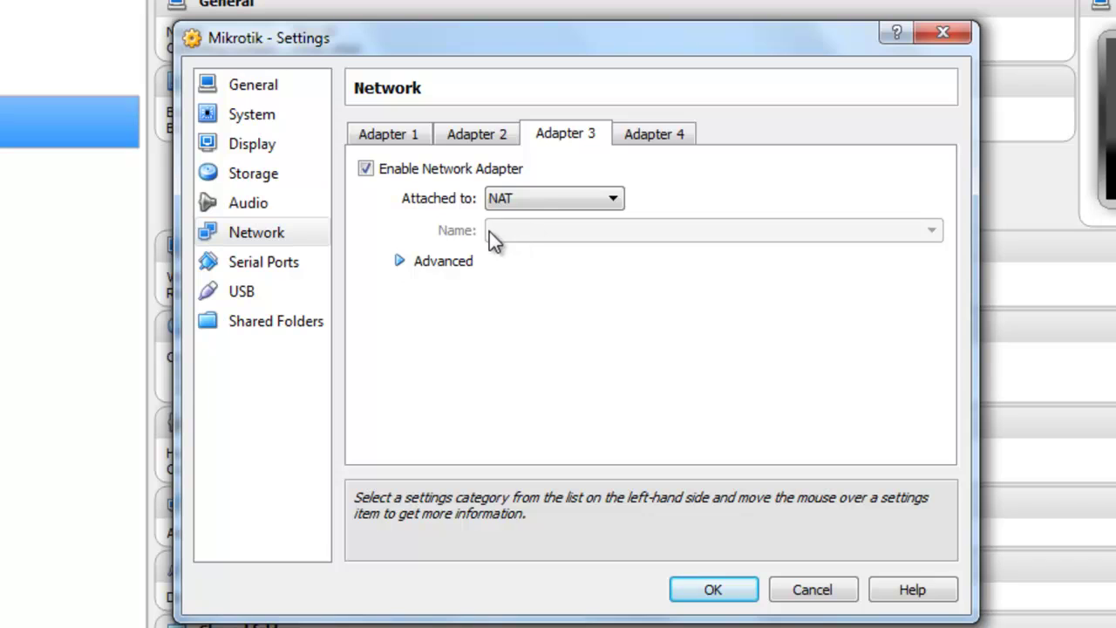
left_click(641, 138)
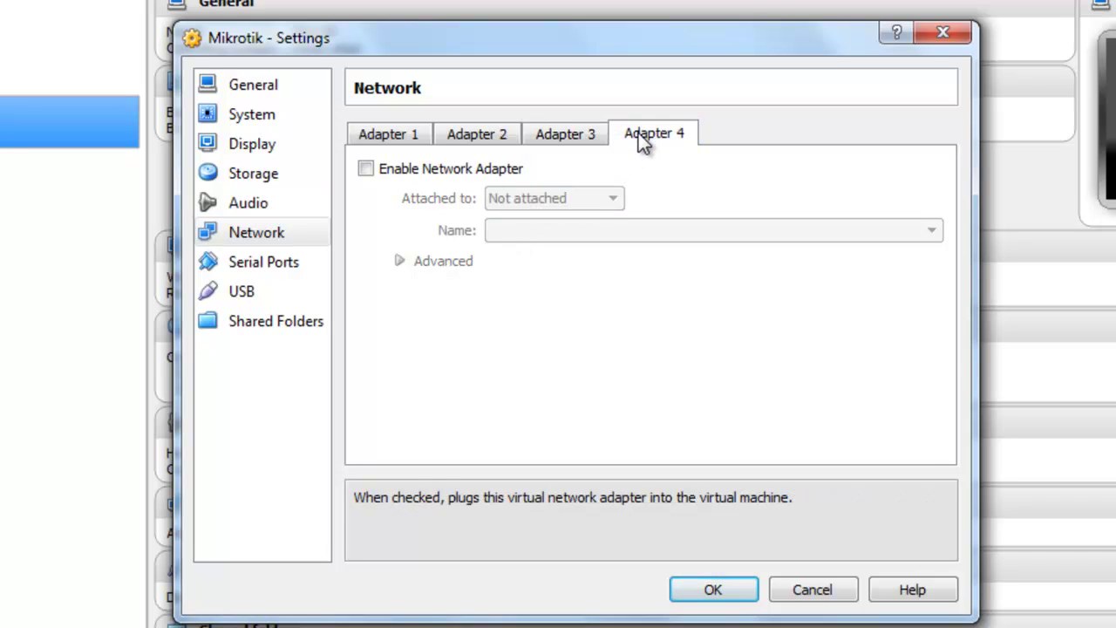
left_click(516, 169)
left_click(543, 197)
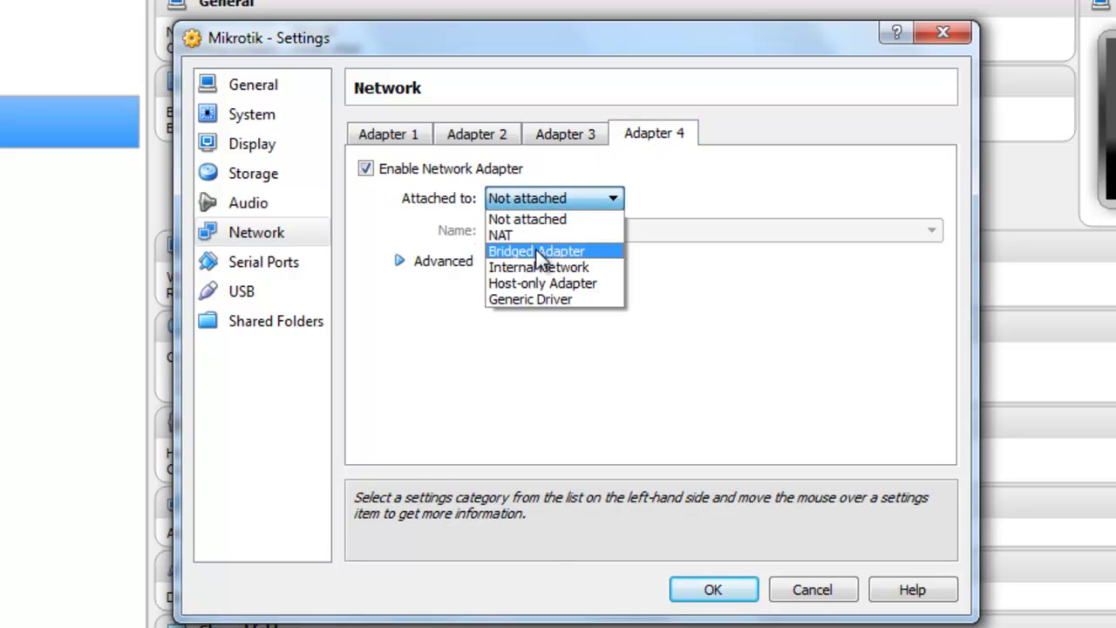
left_click(538, 283)
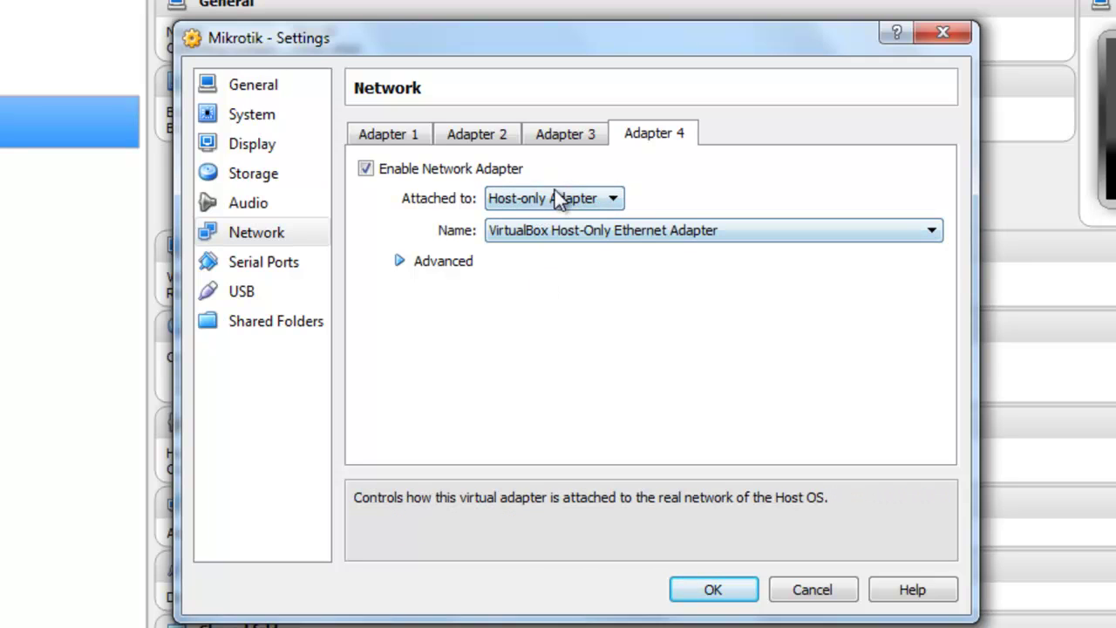
Review all four adapters, keeping Adapter 2 on the Realtek card.
left_click(379, 135)
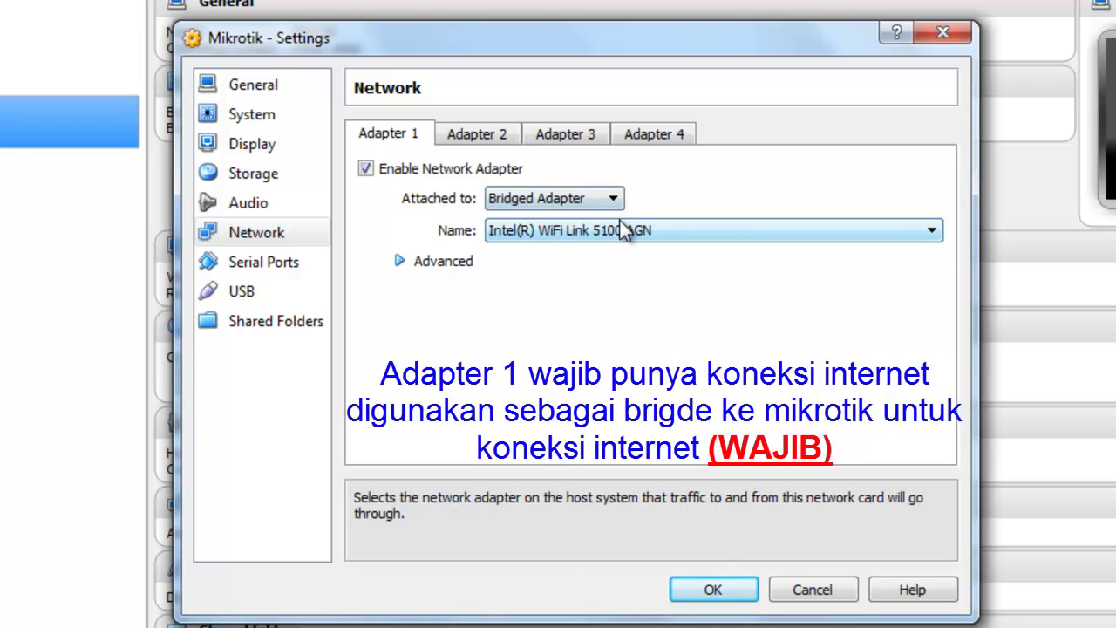
left_click(494, 136)
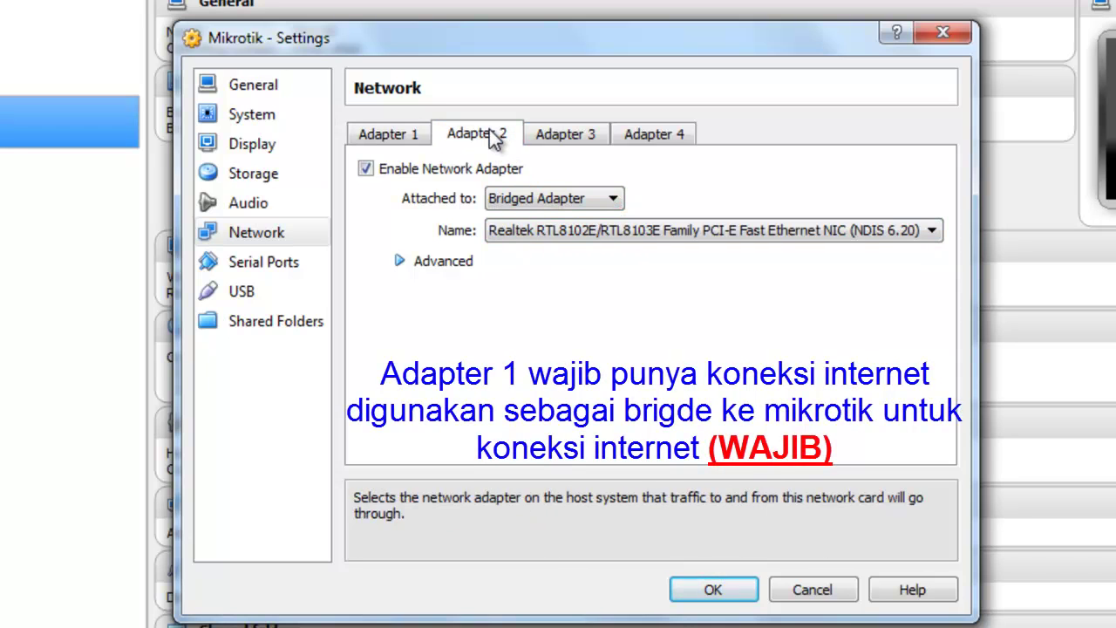
left_click(564, 236)
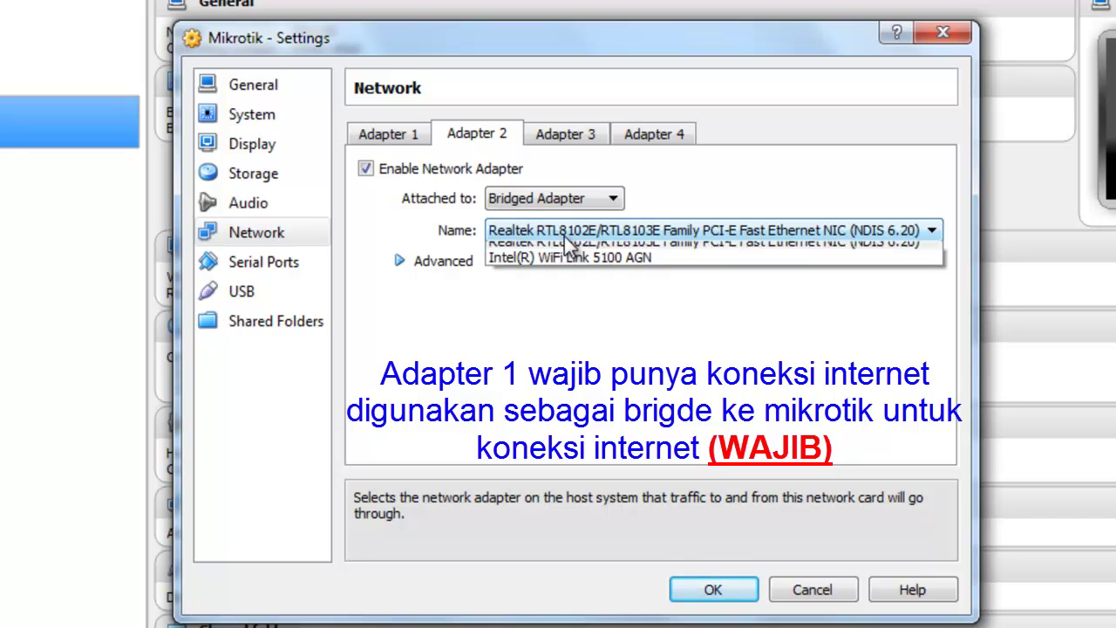
left_click(572, 252)
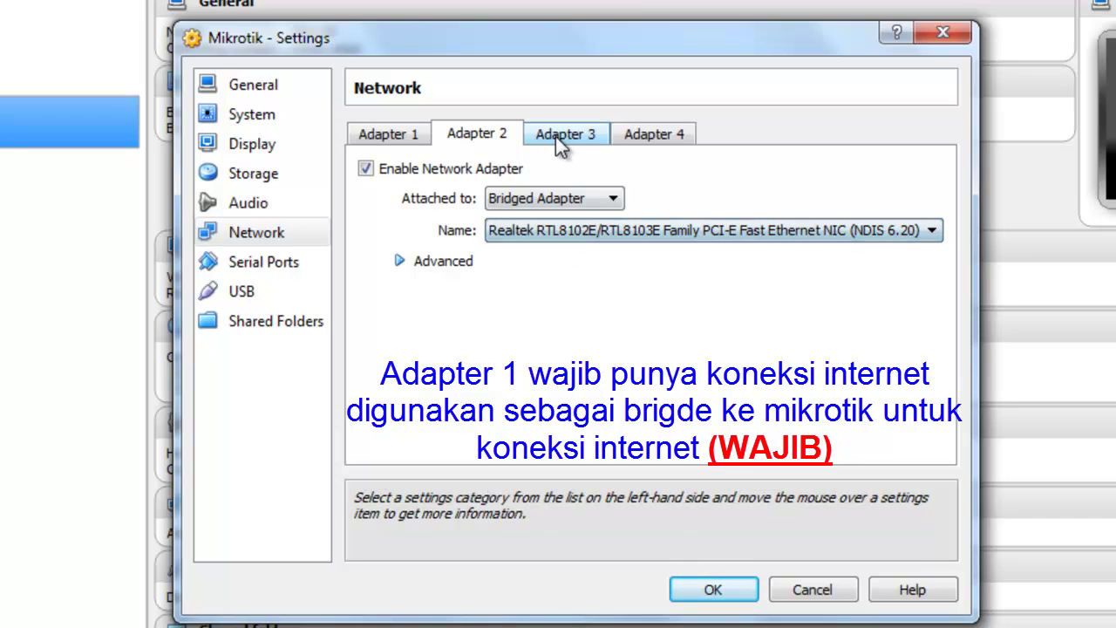
left_click(558, 137)
left_click(654, 133)
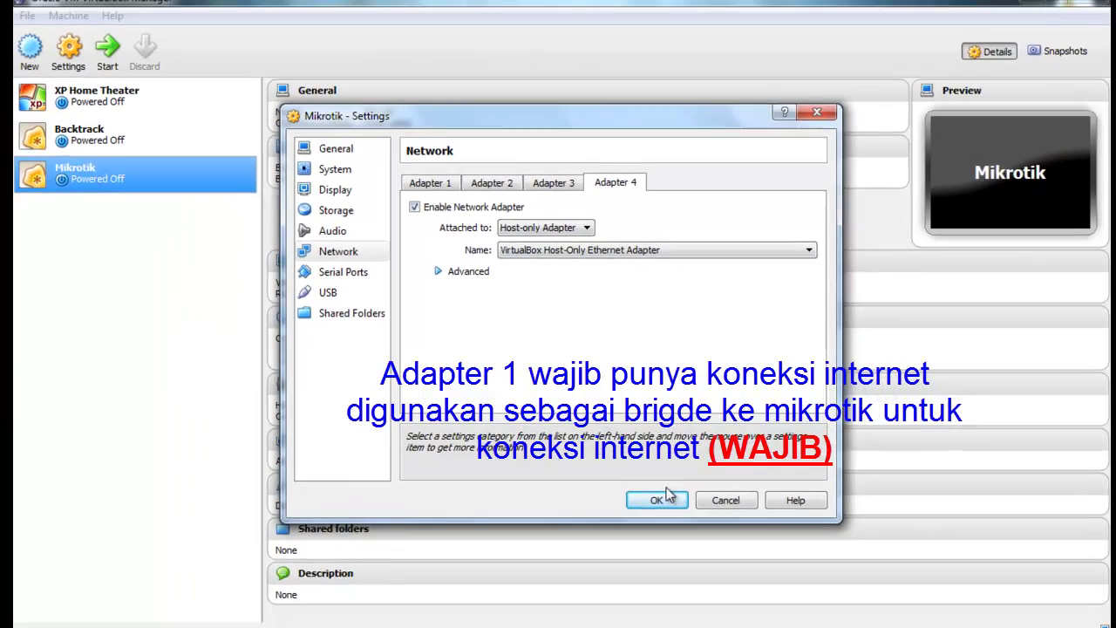
Save the network adapter settings and boot the Mikrotik VM into the RouterOS installer.
left_click(729, 596)
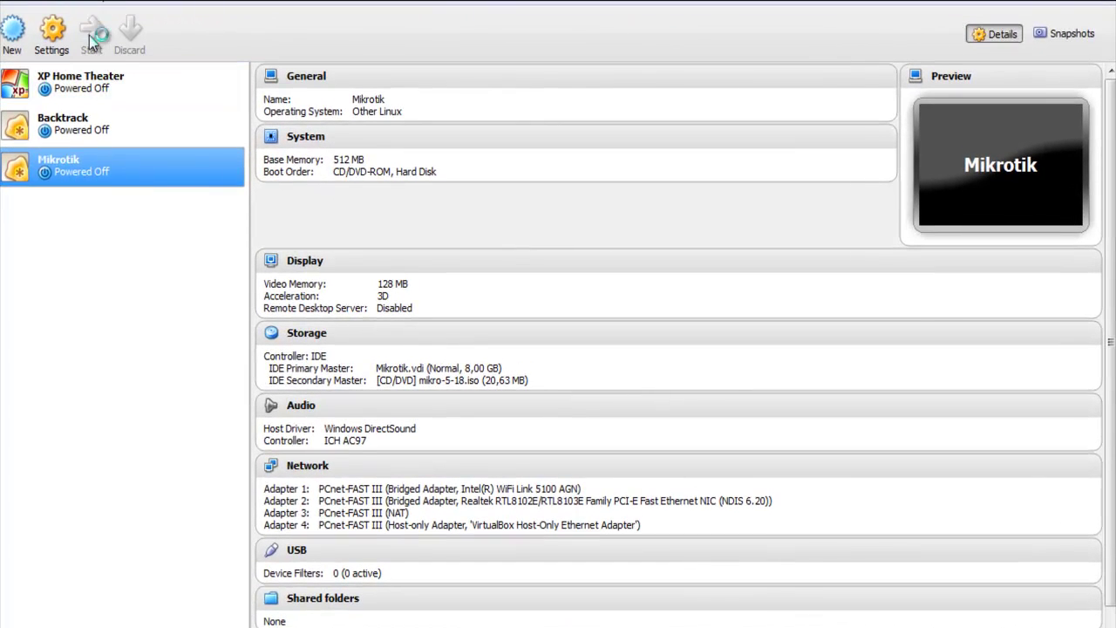
left_click(94, 41)
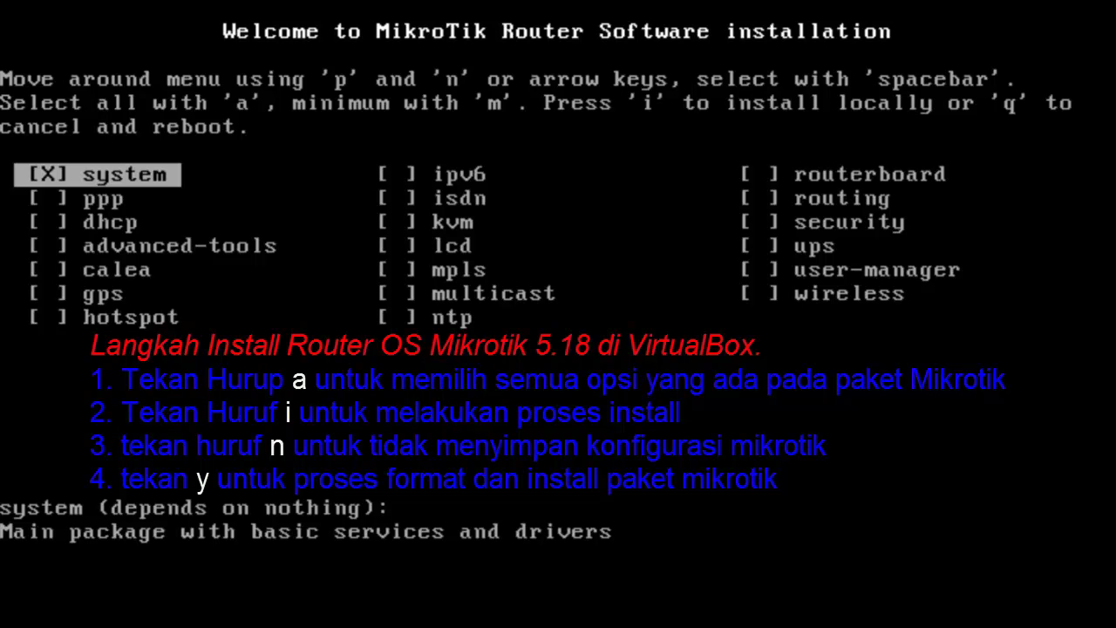
Select all RouterOS 5.18 packages and install them without keeping the old configuration.
key("a")
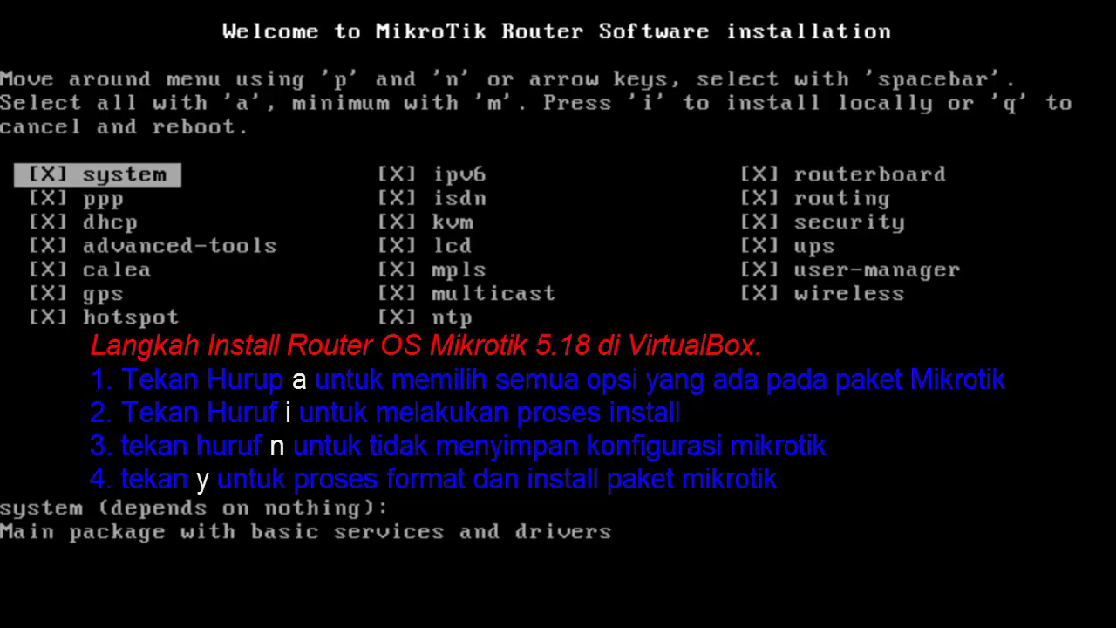
key("i")
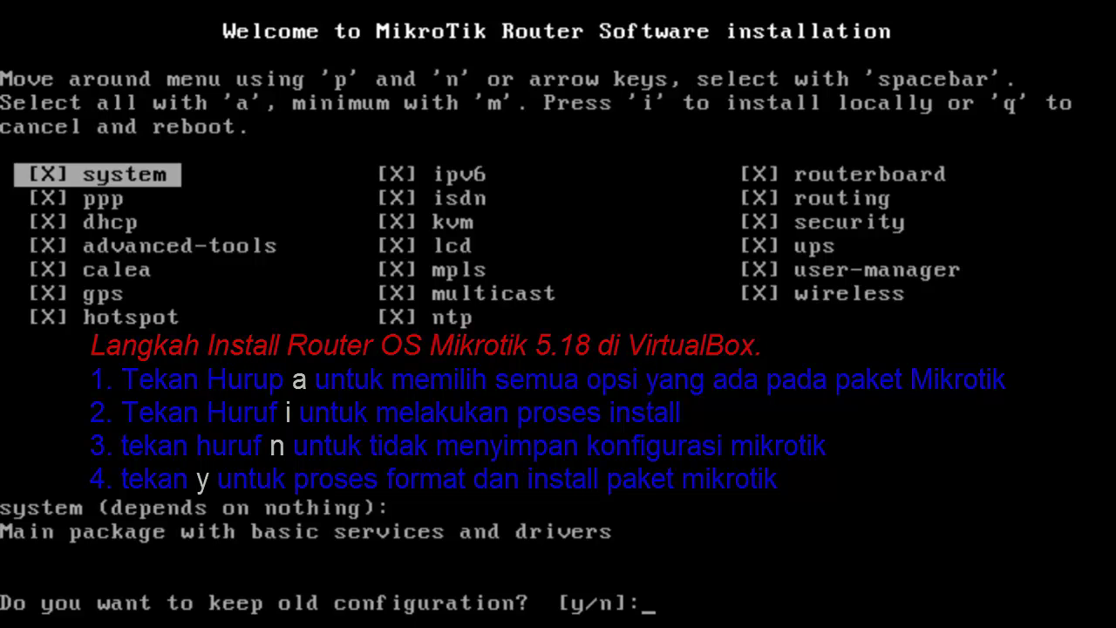
type("n")
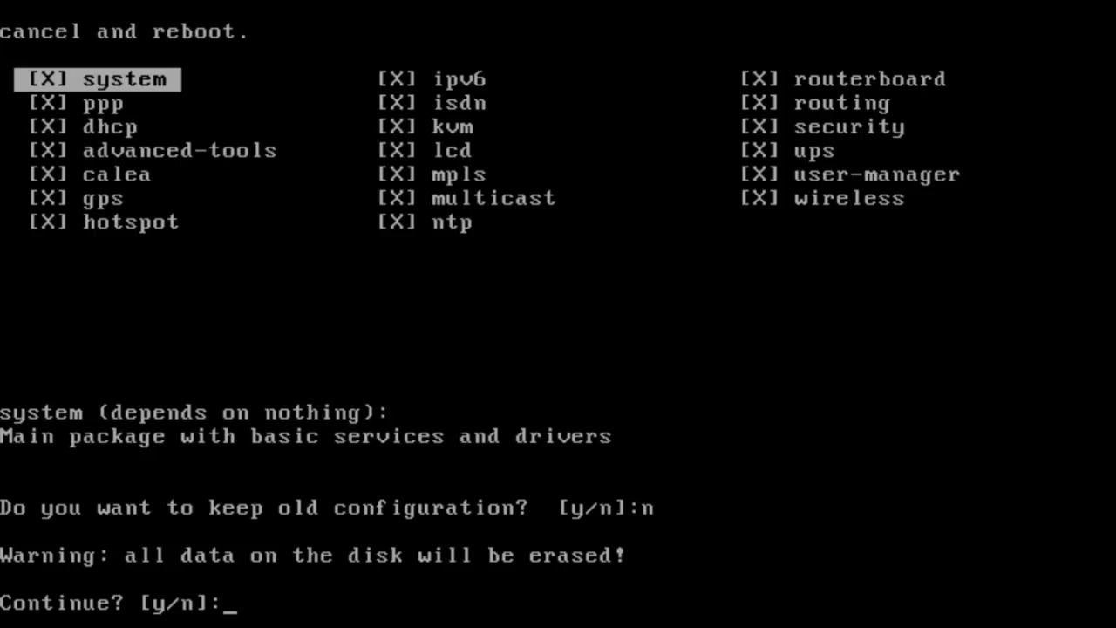
type("y")
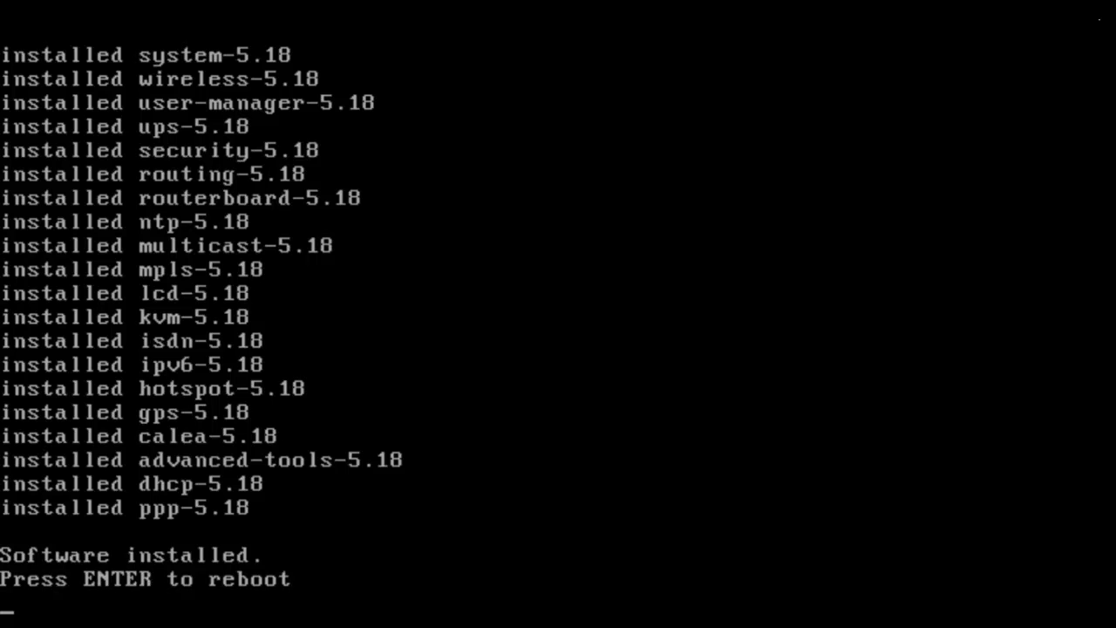
Power off the Mikrotik VM and remove the mikro-5-18.iso attachment, leaving only Mikrotik.vdi.
key("ctrl+q")
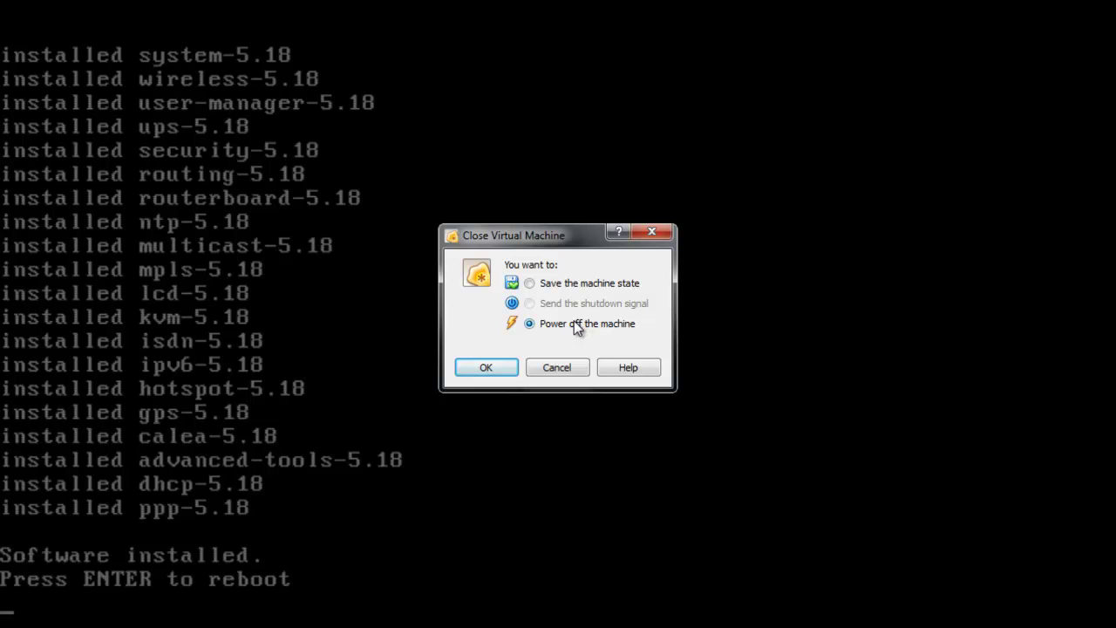
left_click(497, 365)
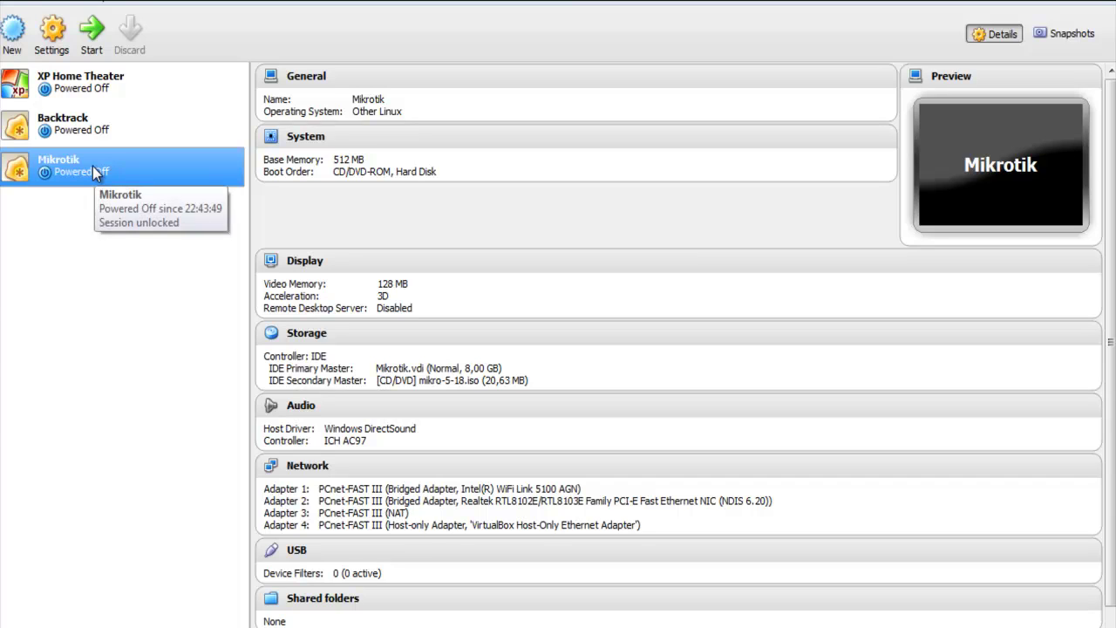
left_click(54, 39)
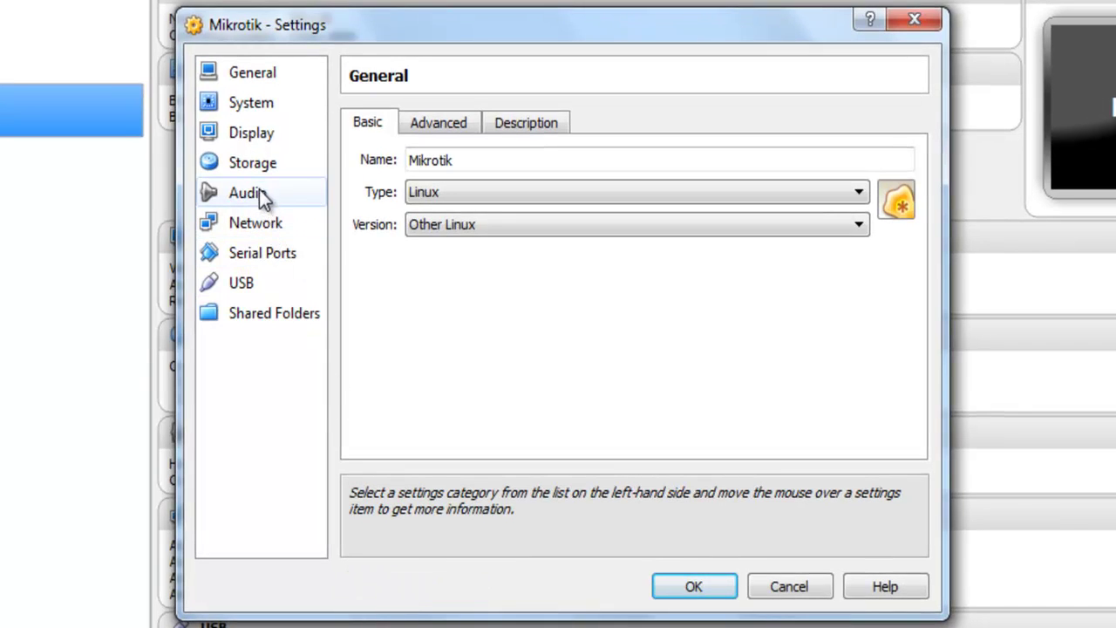
left_click(253, 163)
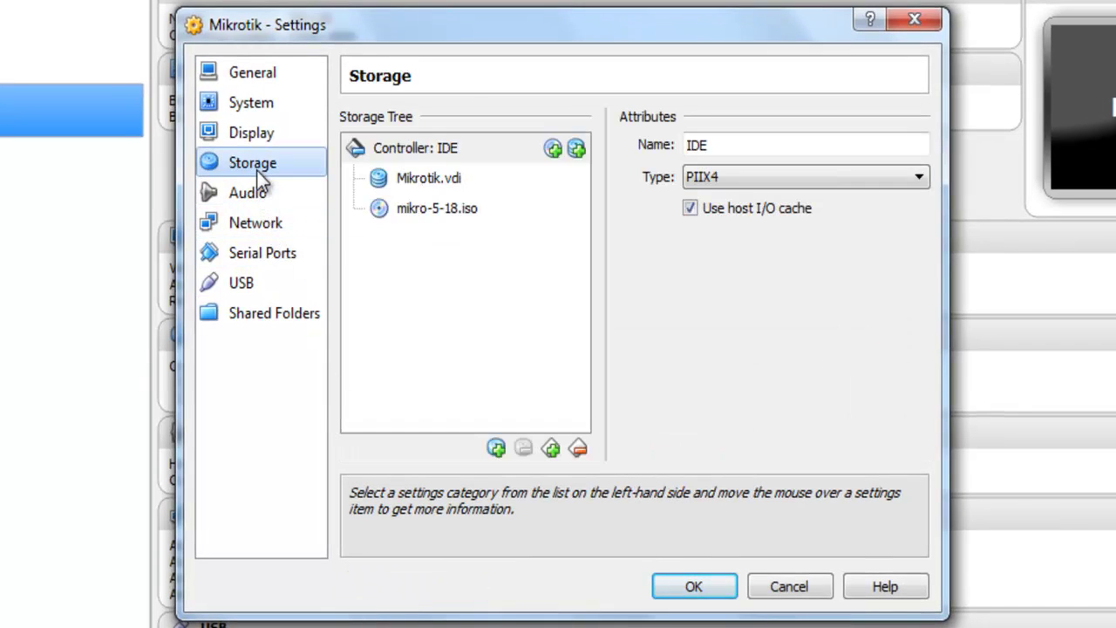
left_click(431, 207)
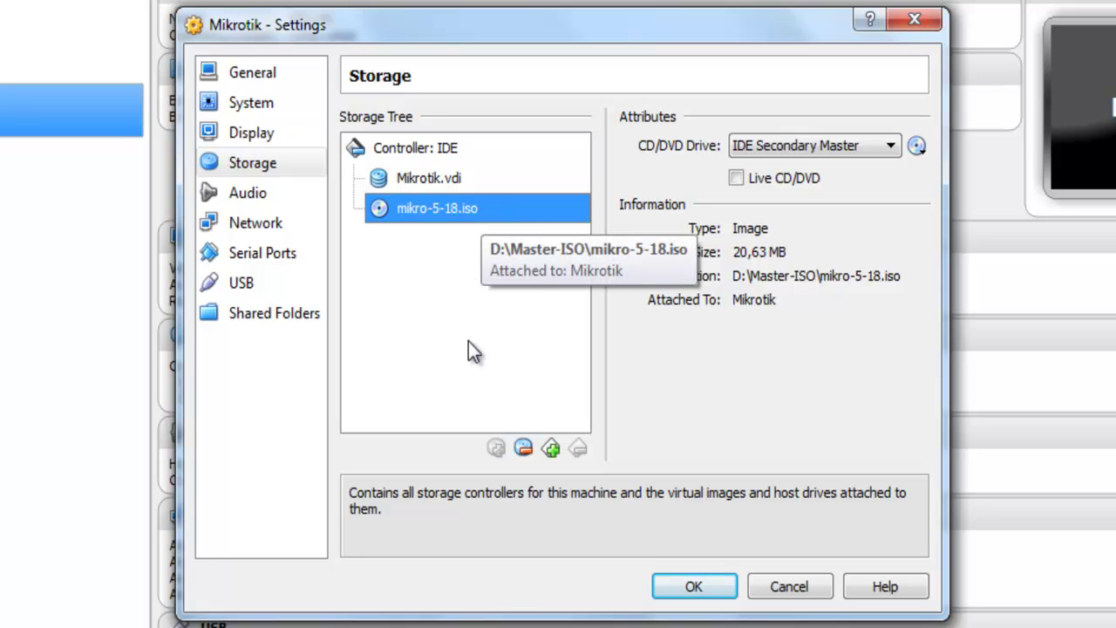
right_click(505, 207)
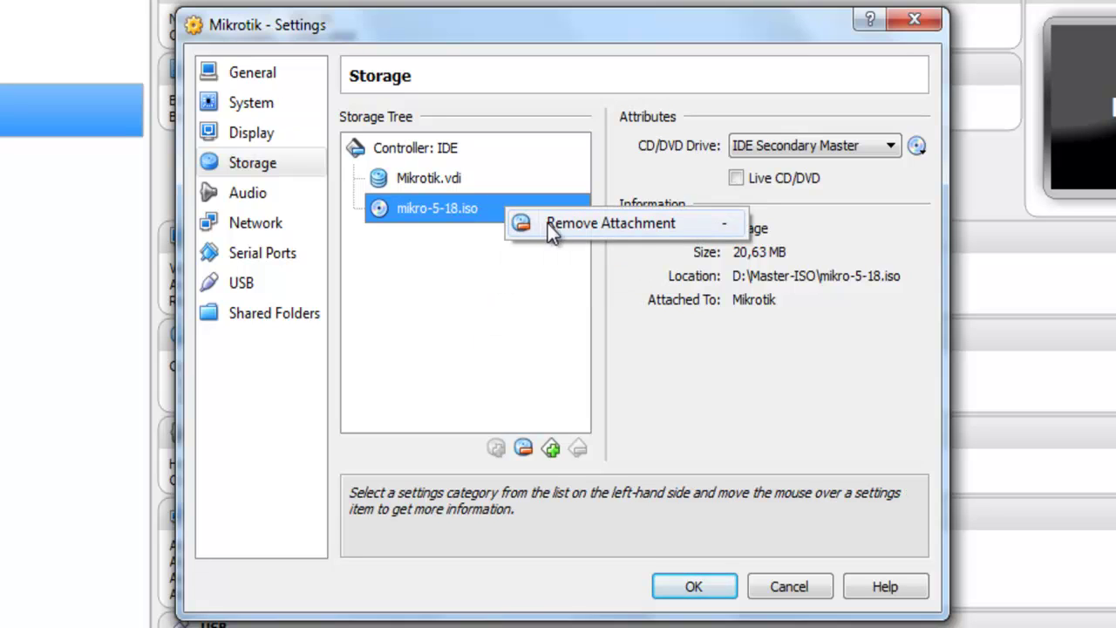
left_click(652, 227)
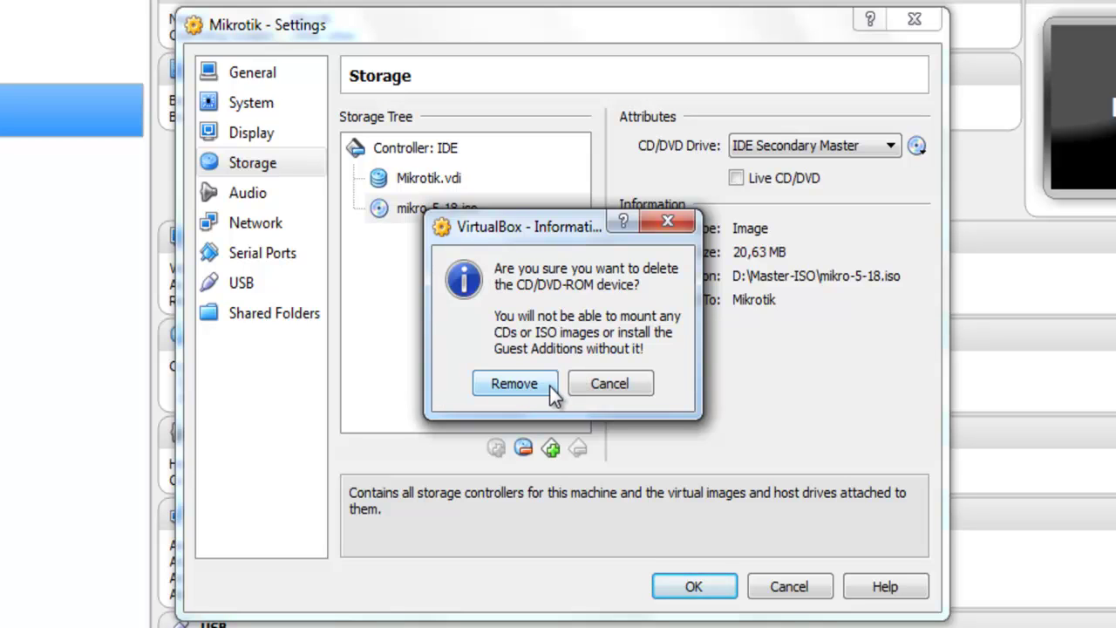
left_click(515, 384)
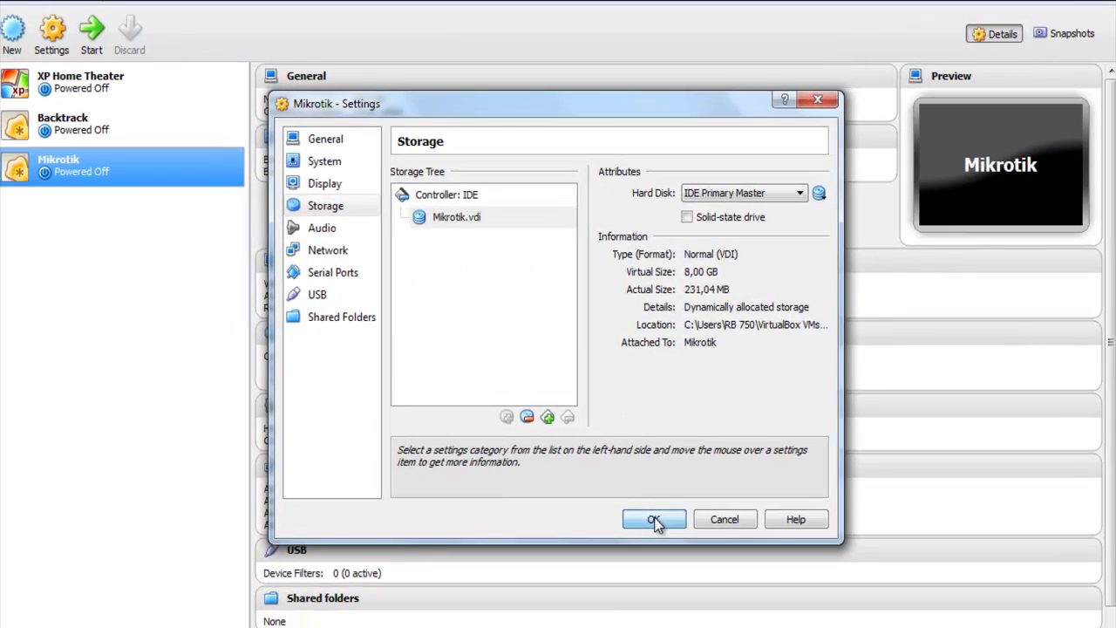
left_click(654, 518)
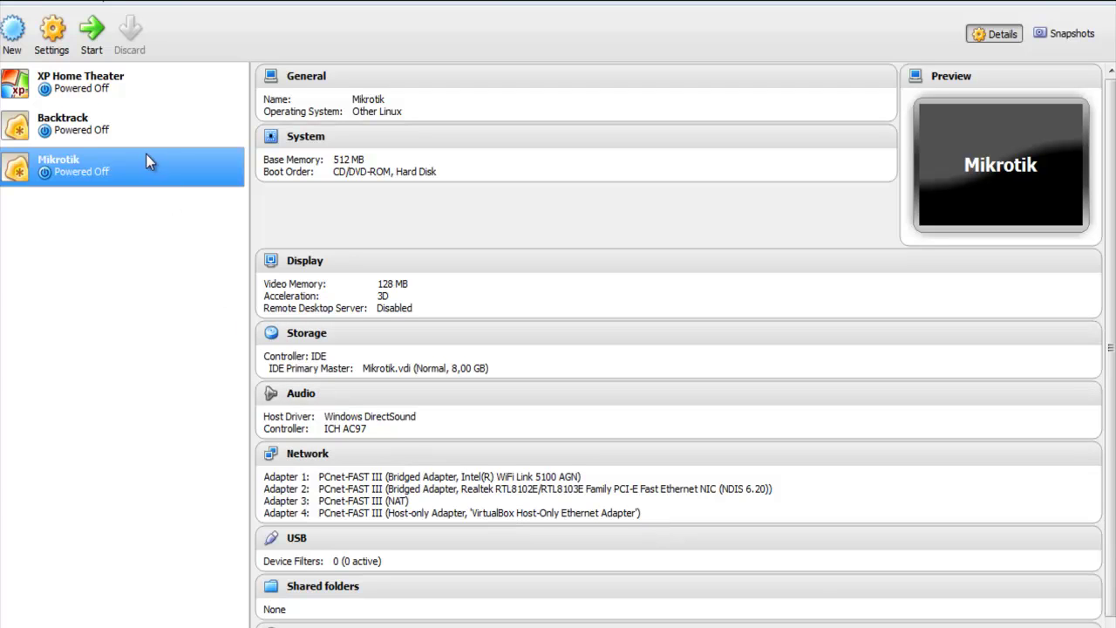
Start the Mikrotik VM from its hard disk, declining the disk check, to reach the login prompt.
left_click(87, 50)
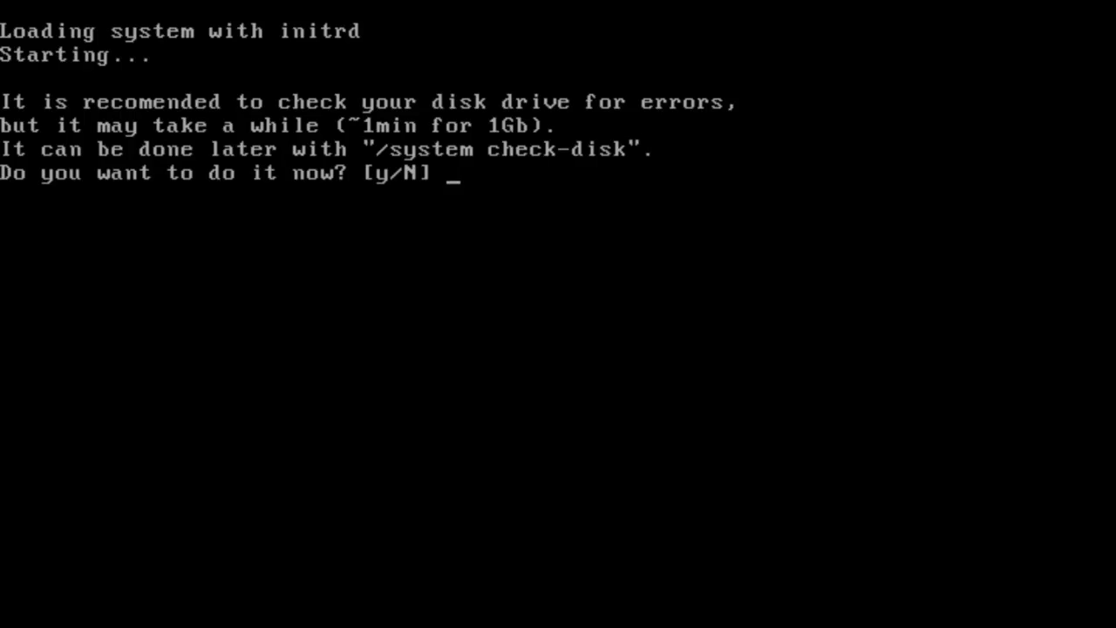
key("Return")
type("y")
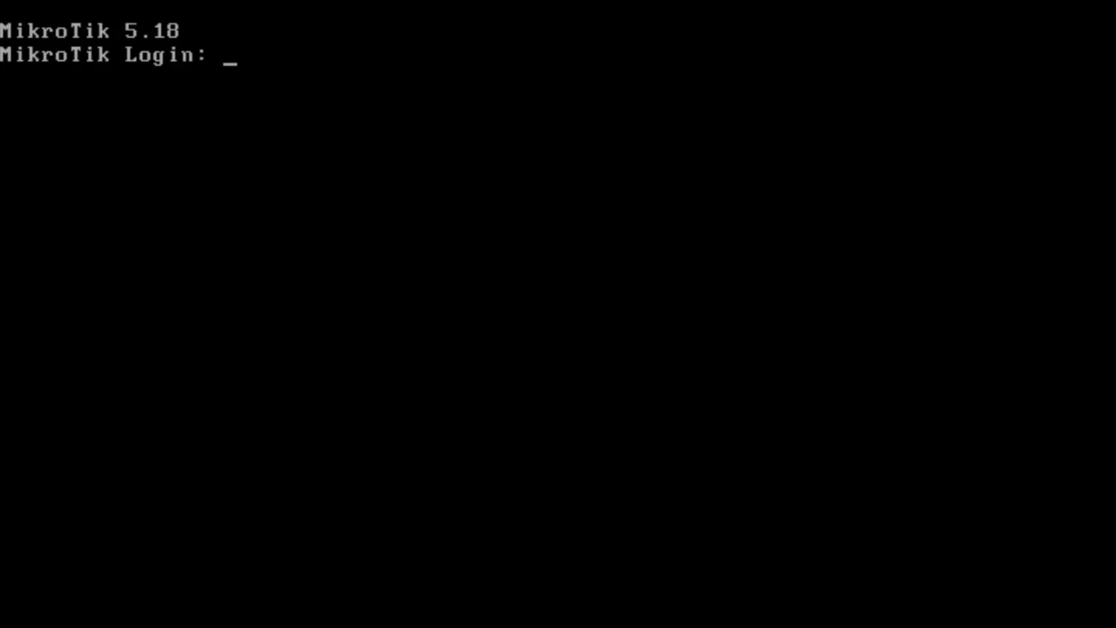
Log in to RouterOS as admin with an empty password and dismiss the software key notice.
type("admin")
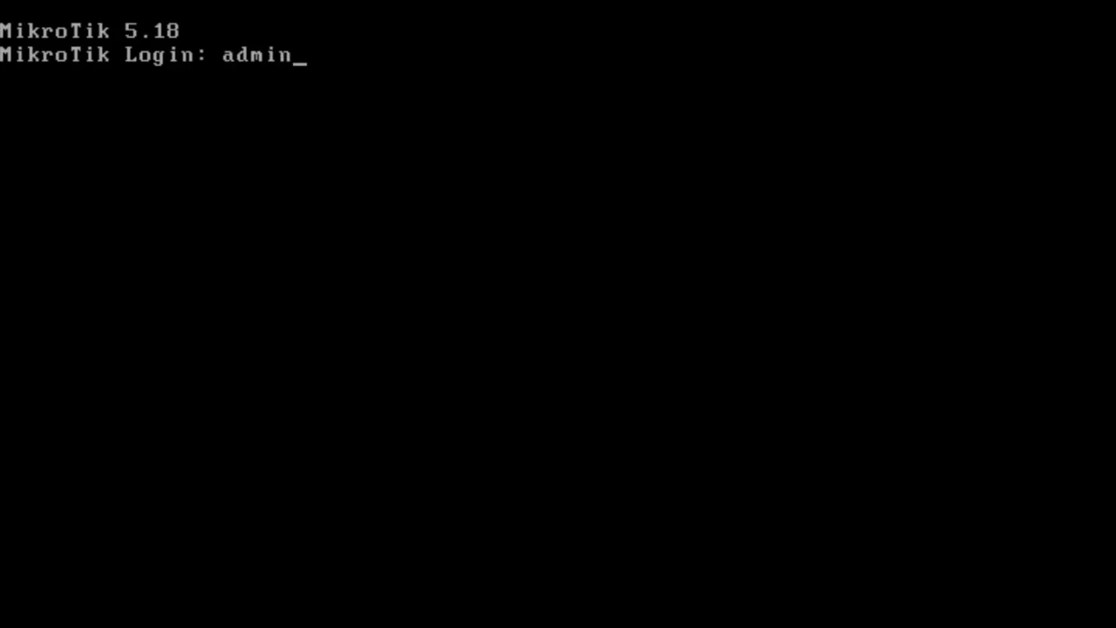
key("Return")
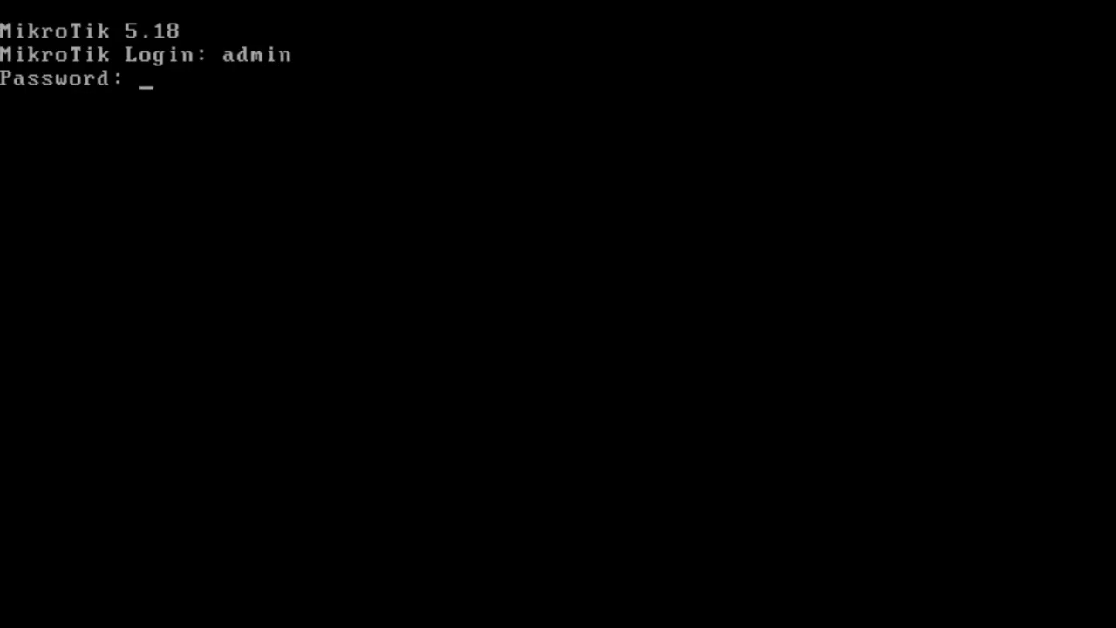
key("Return")
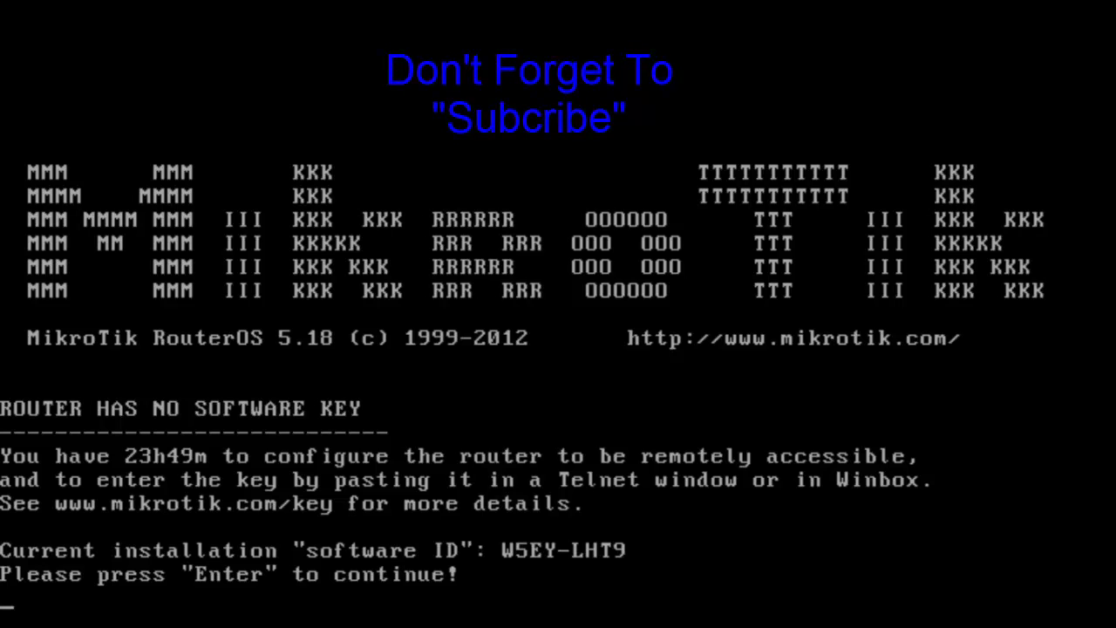
key("Return")
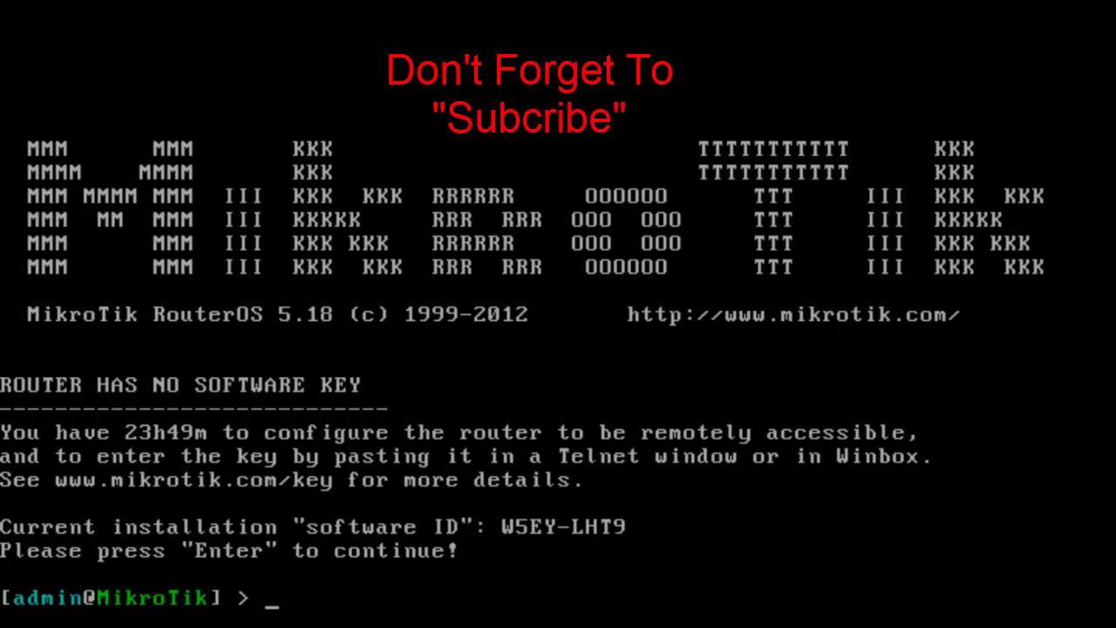
Type the comment '# selesai #' at the router's command prompt.
type("##")
key("BackSpace")
type("s")
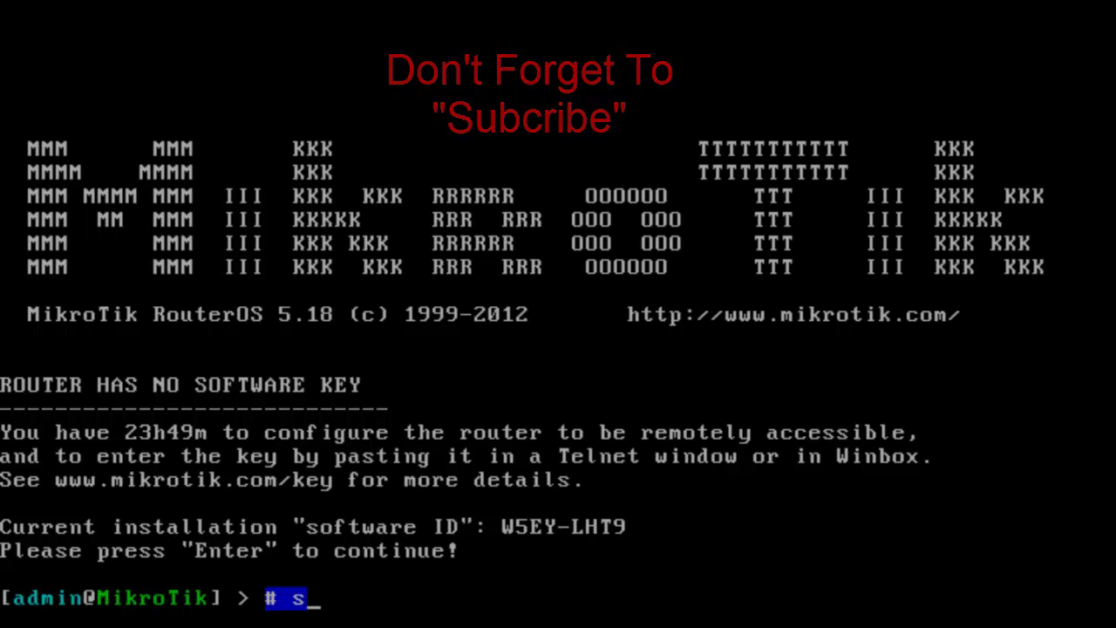
type("elesai ")
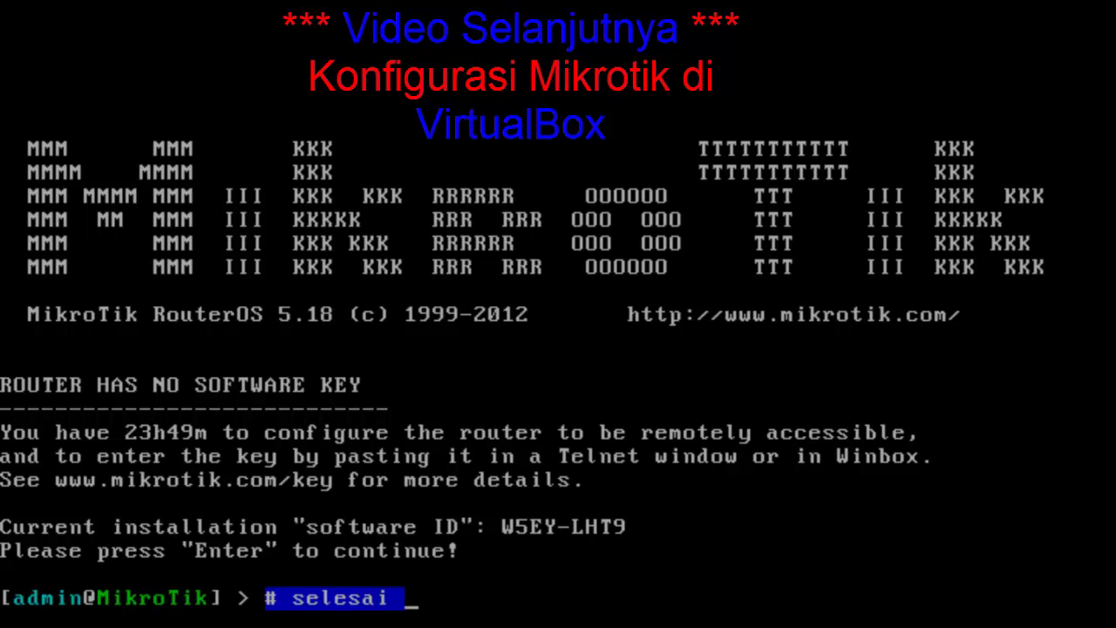
type("#")
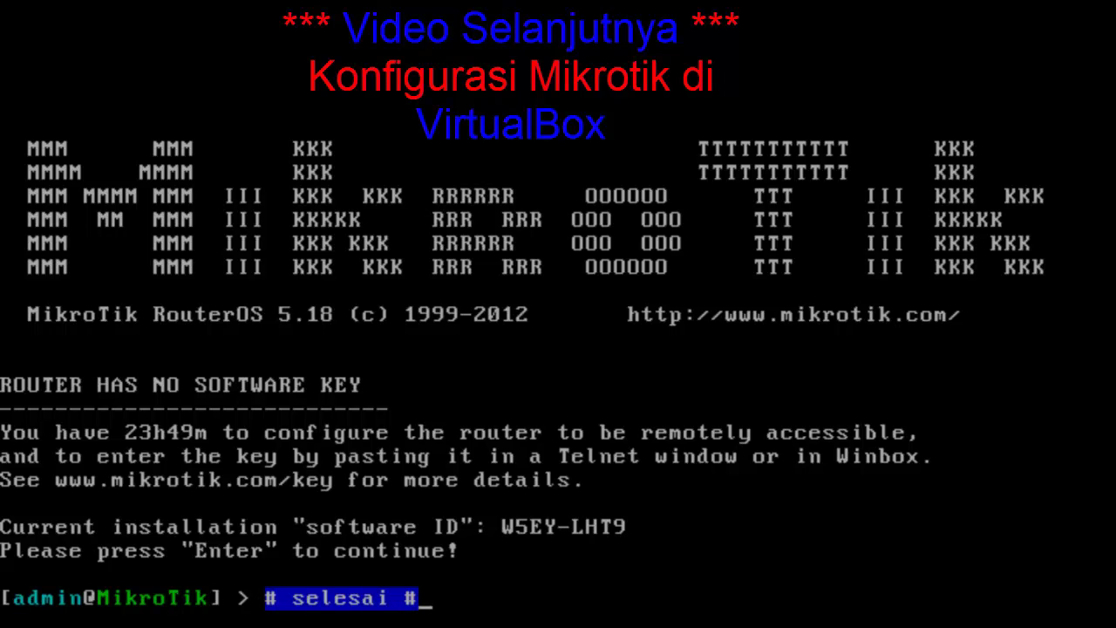